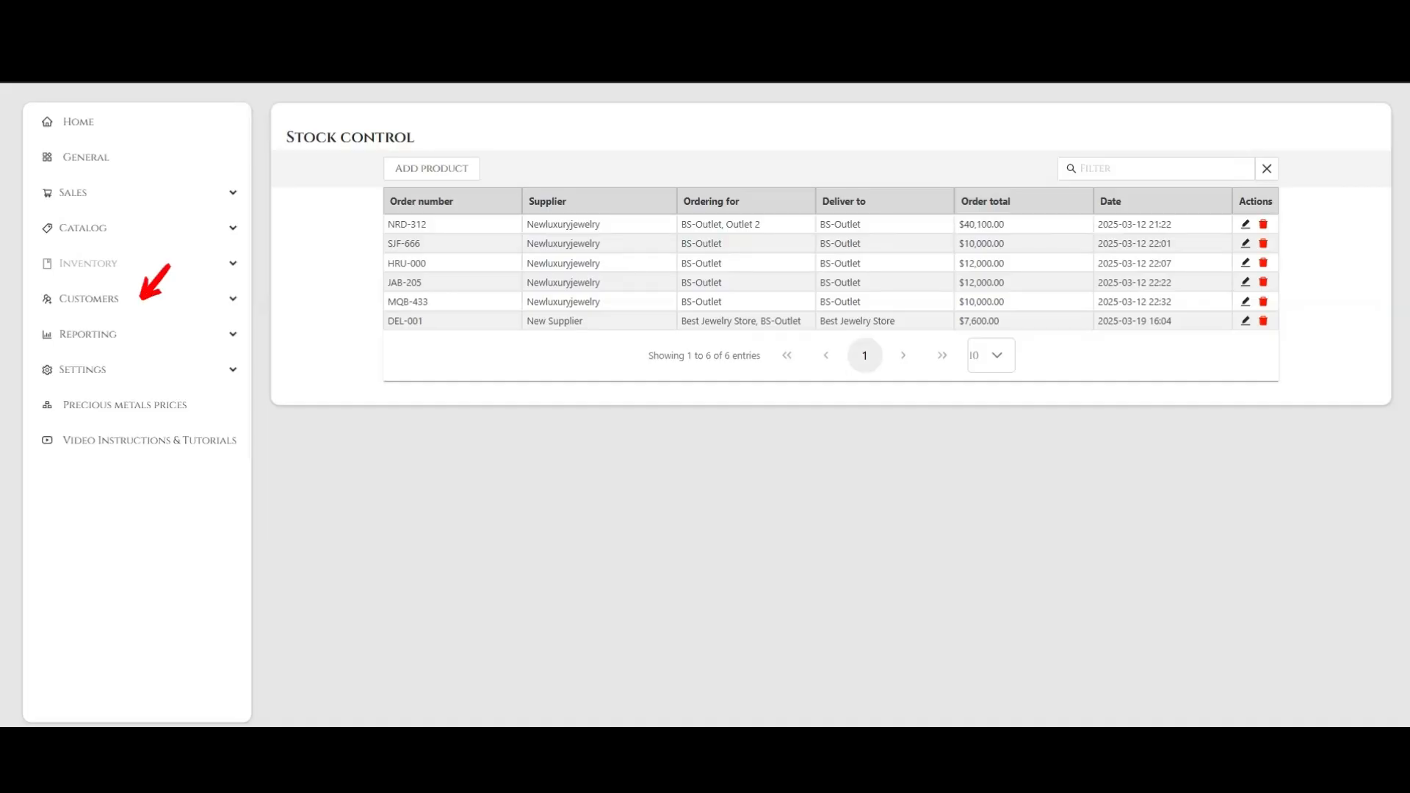
# Open the Customers list and start adding a new customer
pyautogui.click(89, 299)
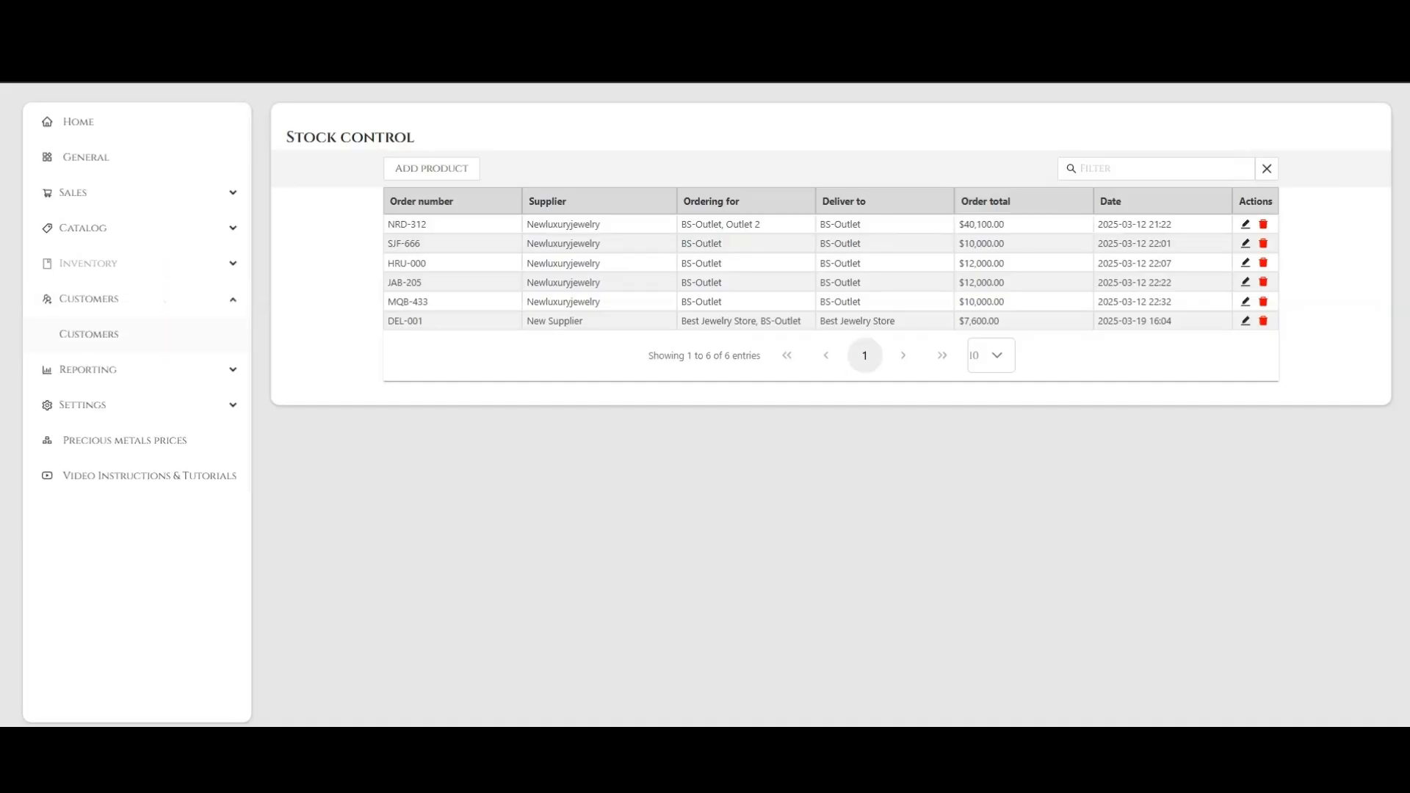
pyautogui.click(88, 335)
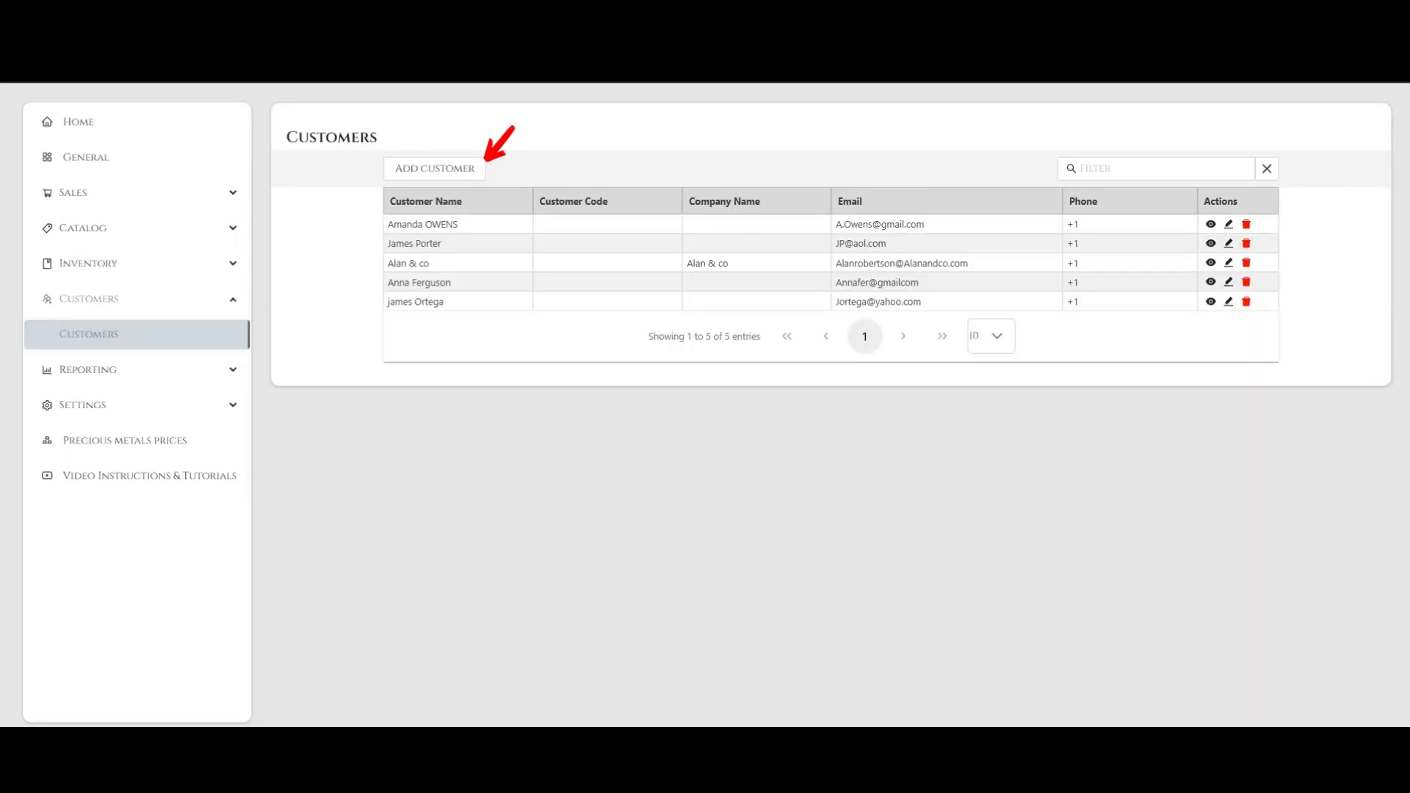
pyautogui.click(435, 169)
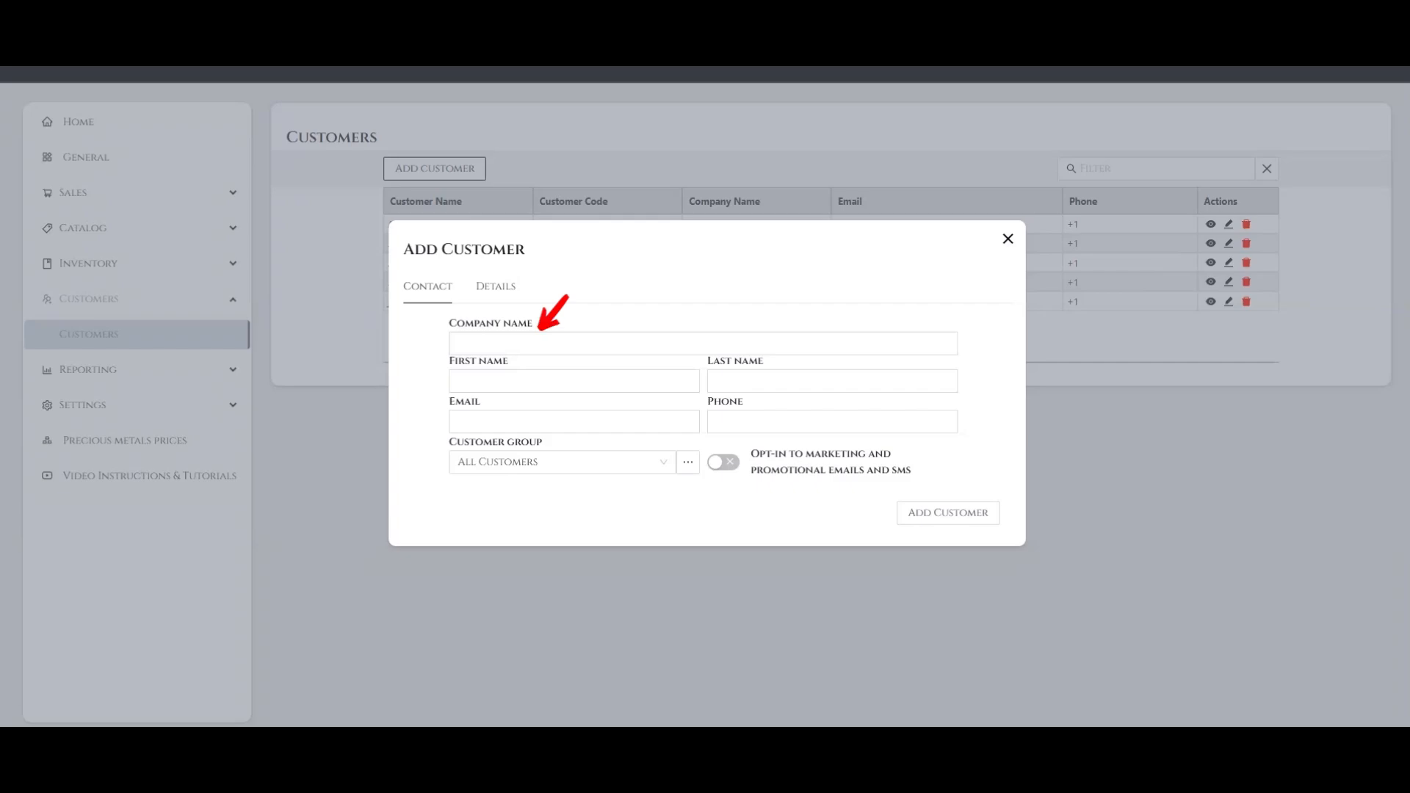
# Enter the new customer's first name and last name in the contact information
pyautogui.click(574, 381)
pyautogui.click(832, 381)
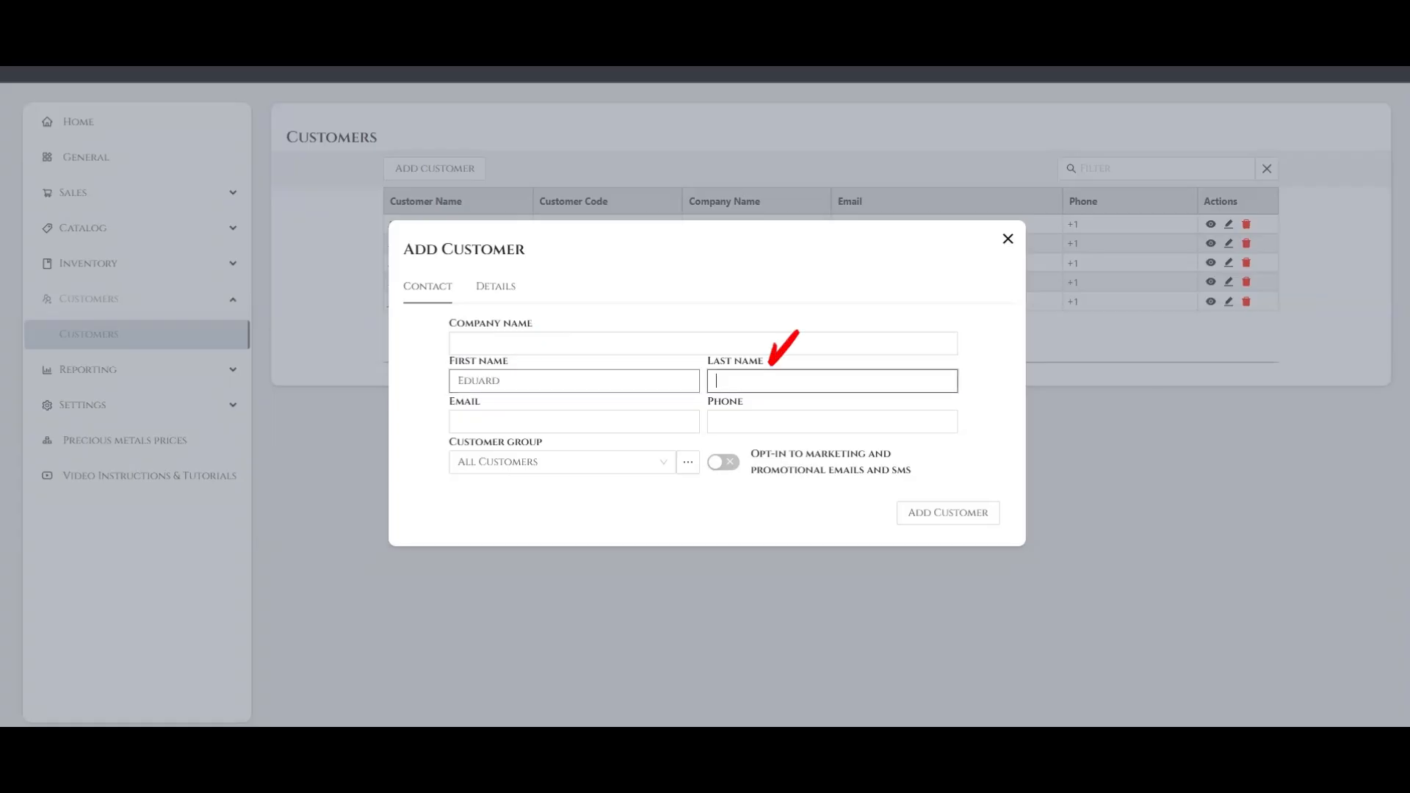
# Fill in the new customer's e-mail address and phone number
pyautogui.click(574, 421)
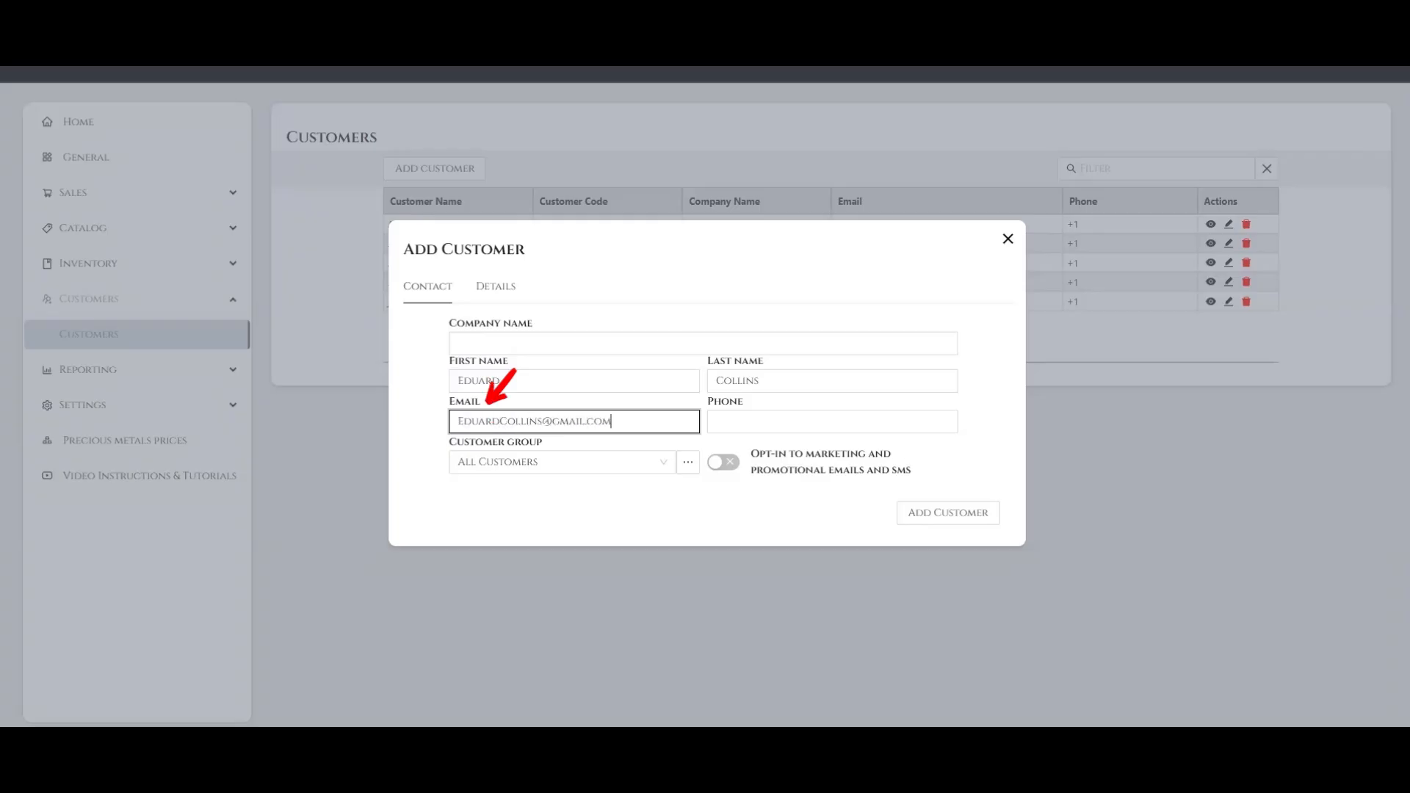
pyautogui.click(832, 422)
pyautogui.write('+111111111111')
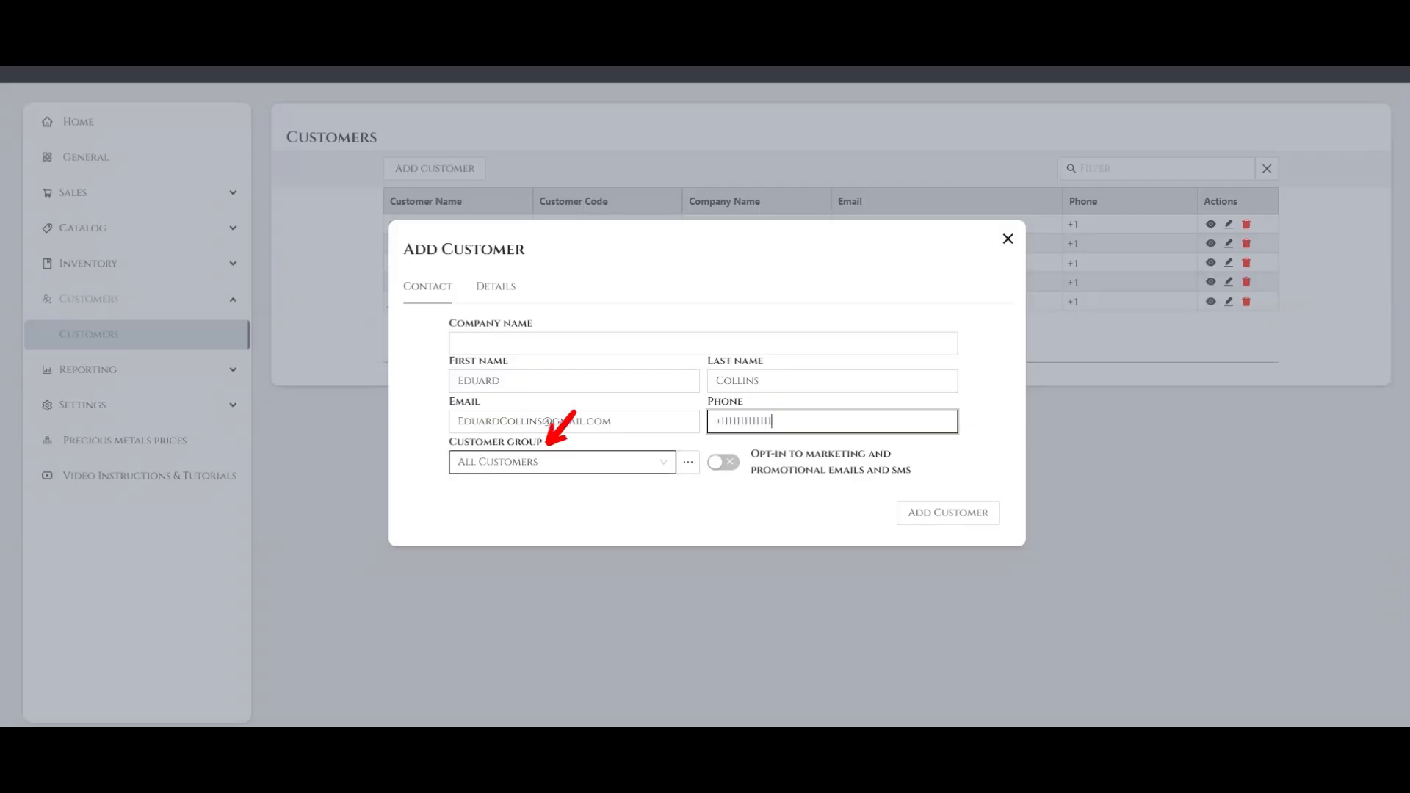
# Keep the customer group as All Customers and opt the customer in to marketing and promotional emails and SMS
pyautogui.click(547, 454)
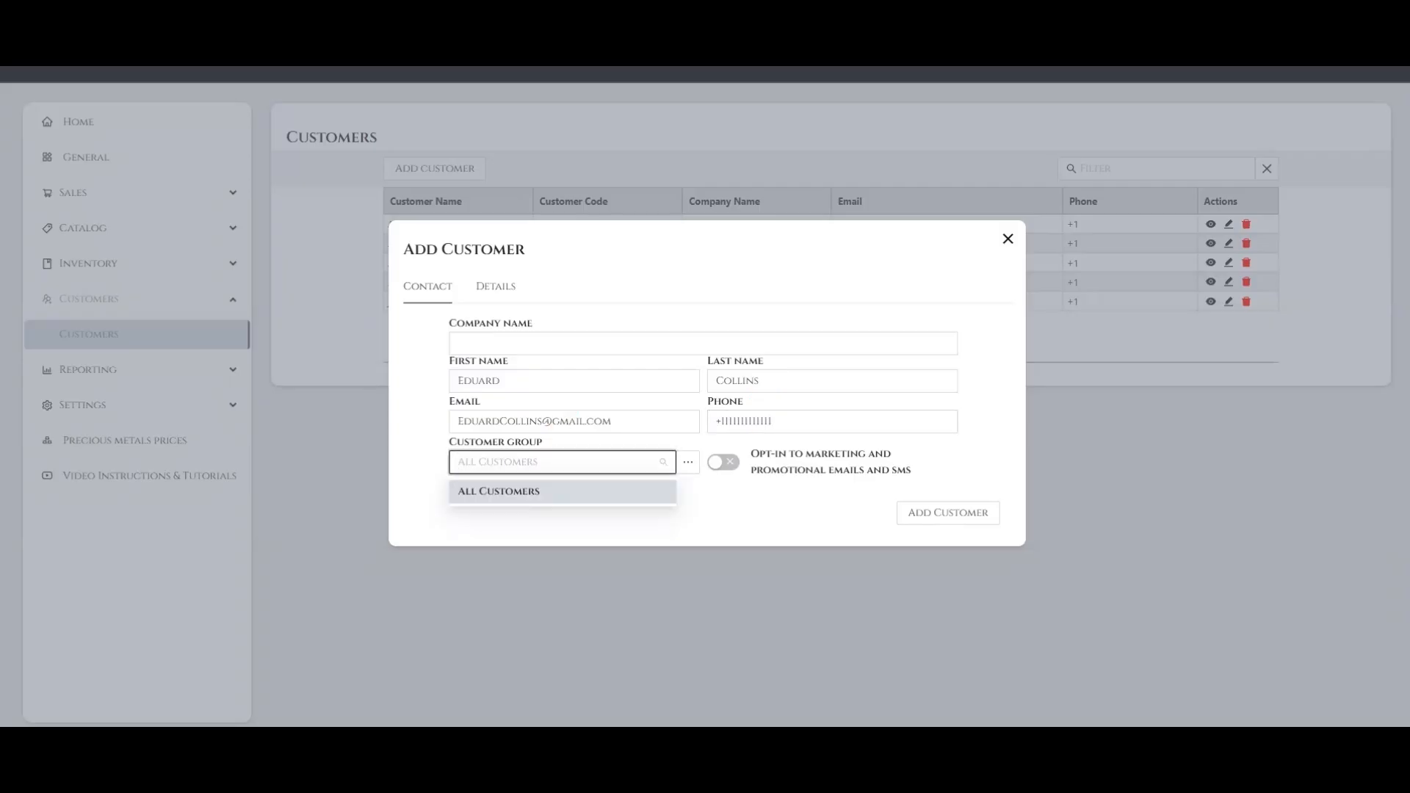
pyautogui.click(688, 453)
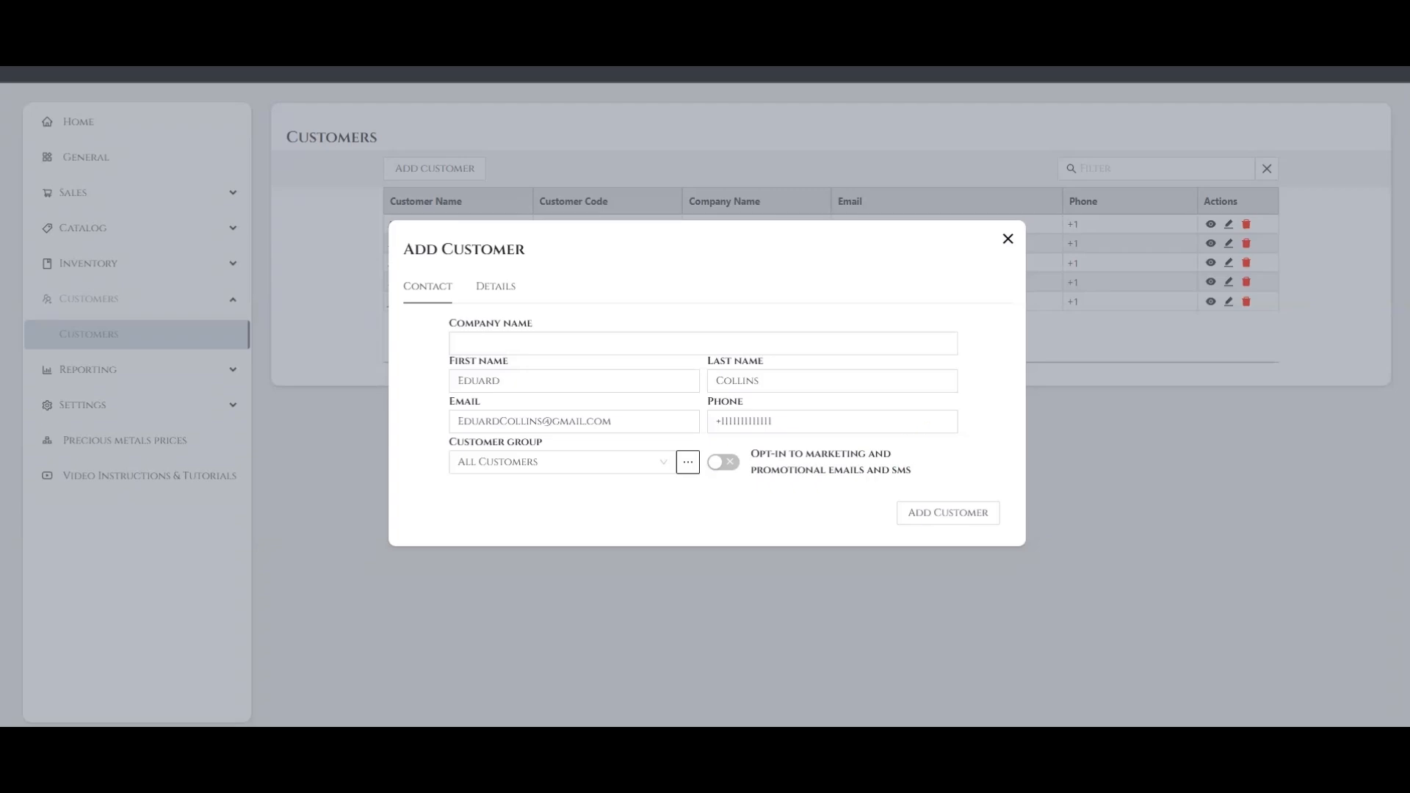
pyautogui.click(724, 462)
pyautogui.click(689, 462)
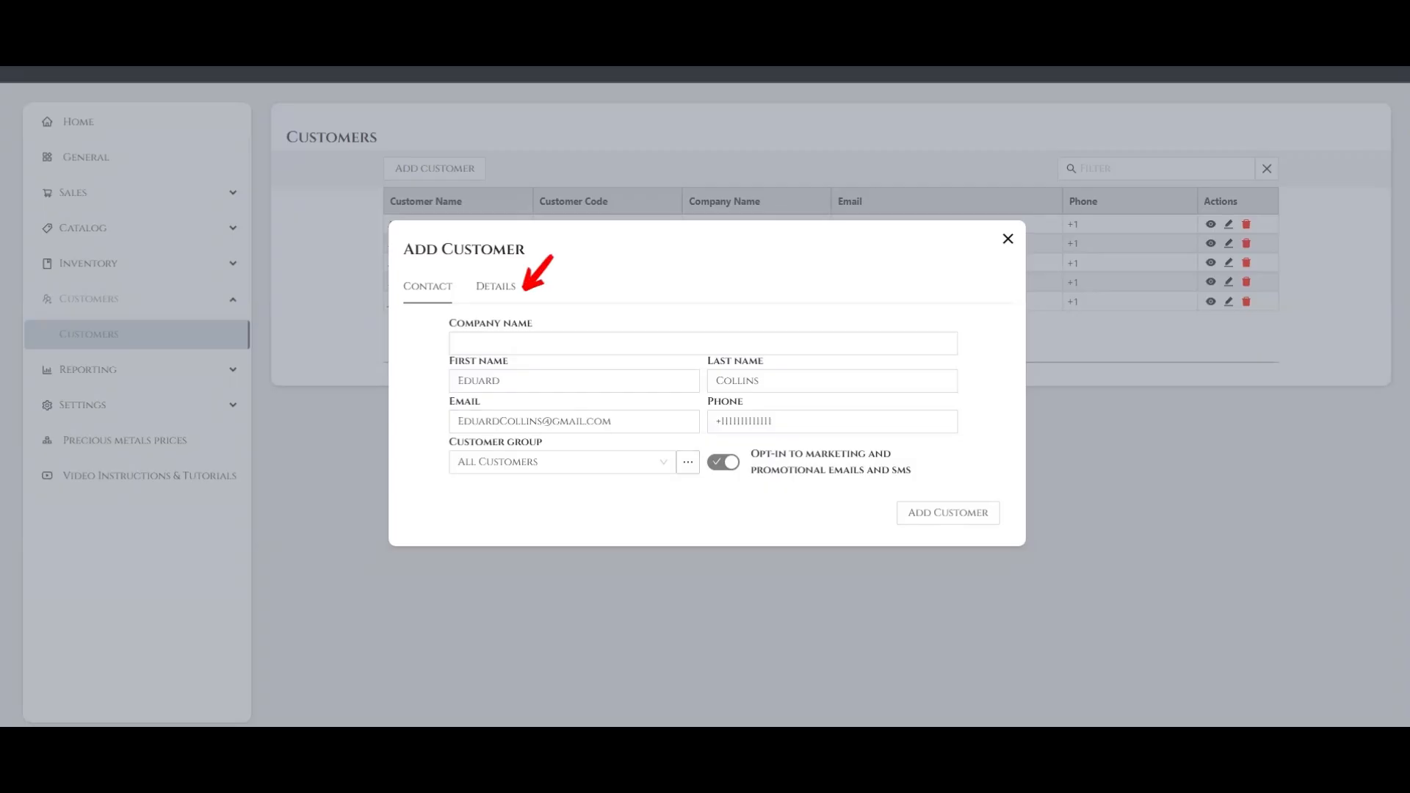
# Fill in both street address lines of the mailing address in the customer's details
pyautogui.click(496, 286)
pyautogui.click(572, 287)
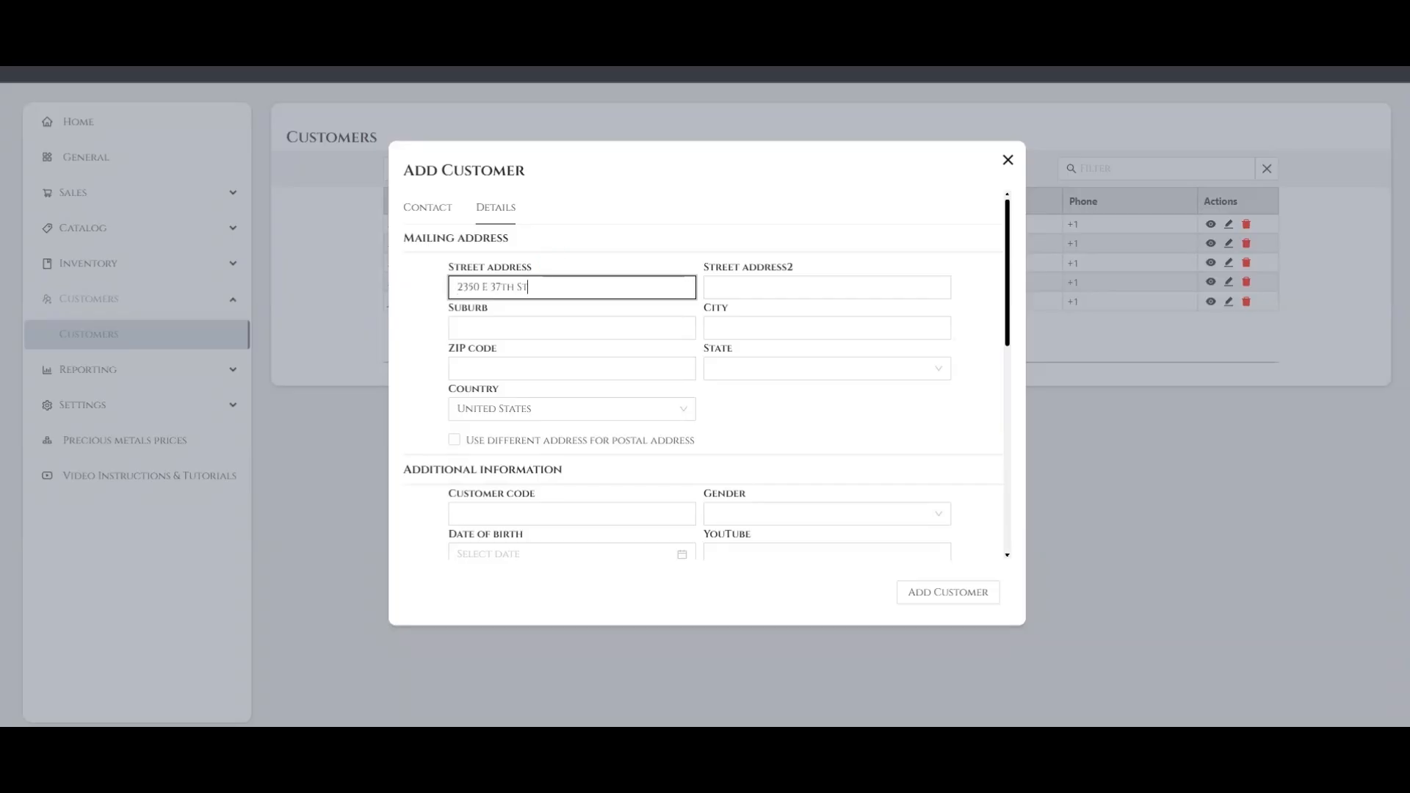
pyautogui.click(827, 287)
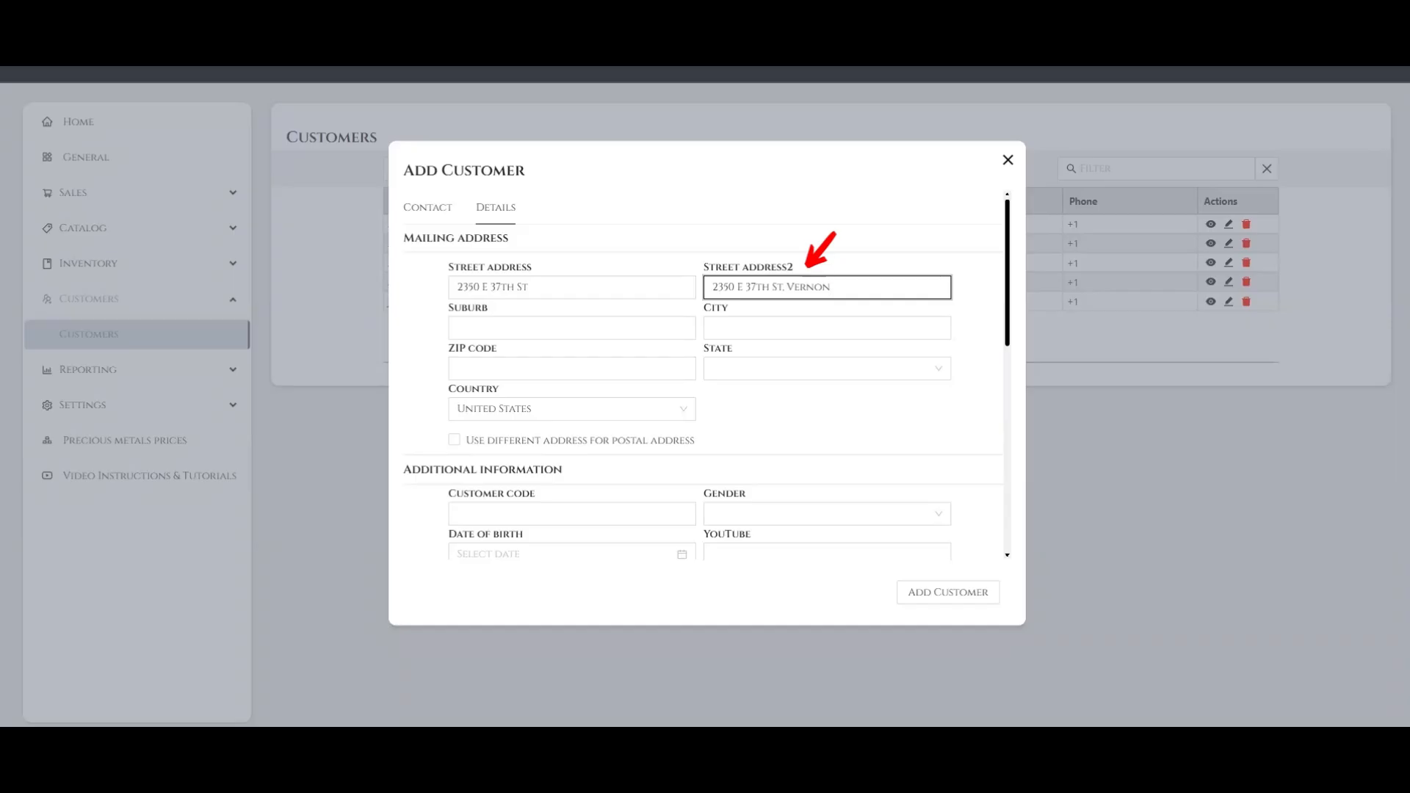
# Enter the suburb, city and ZIP code of the mailing address
pyautogui.click(571, 328)
pyautogui.write('subur')
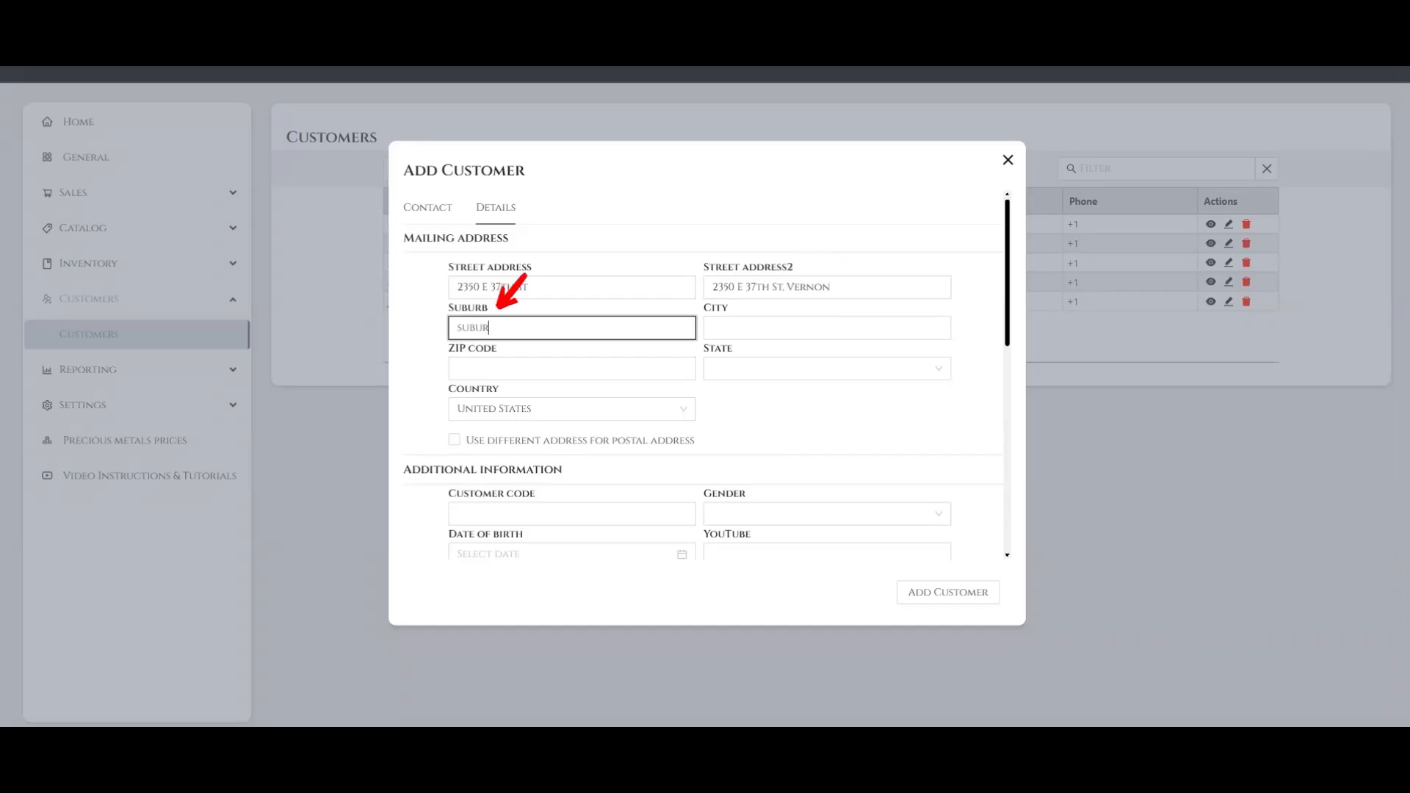
pyautogui.write('b')
pyautogui.click(827, 328)
pyautogui.write('Los angeles')
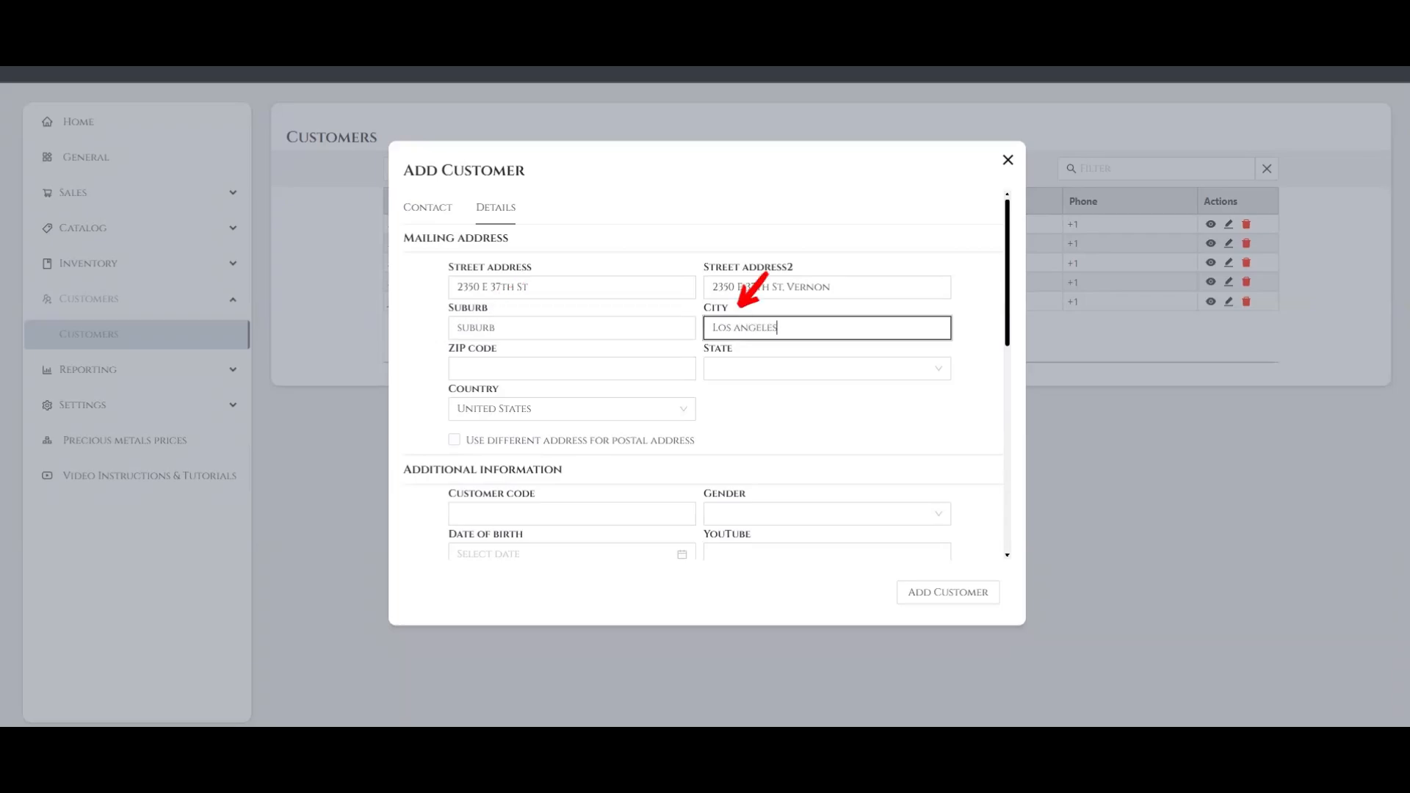
pyautogui.press('Tab')
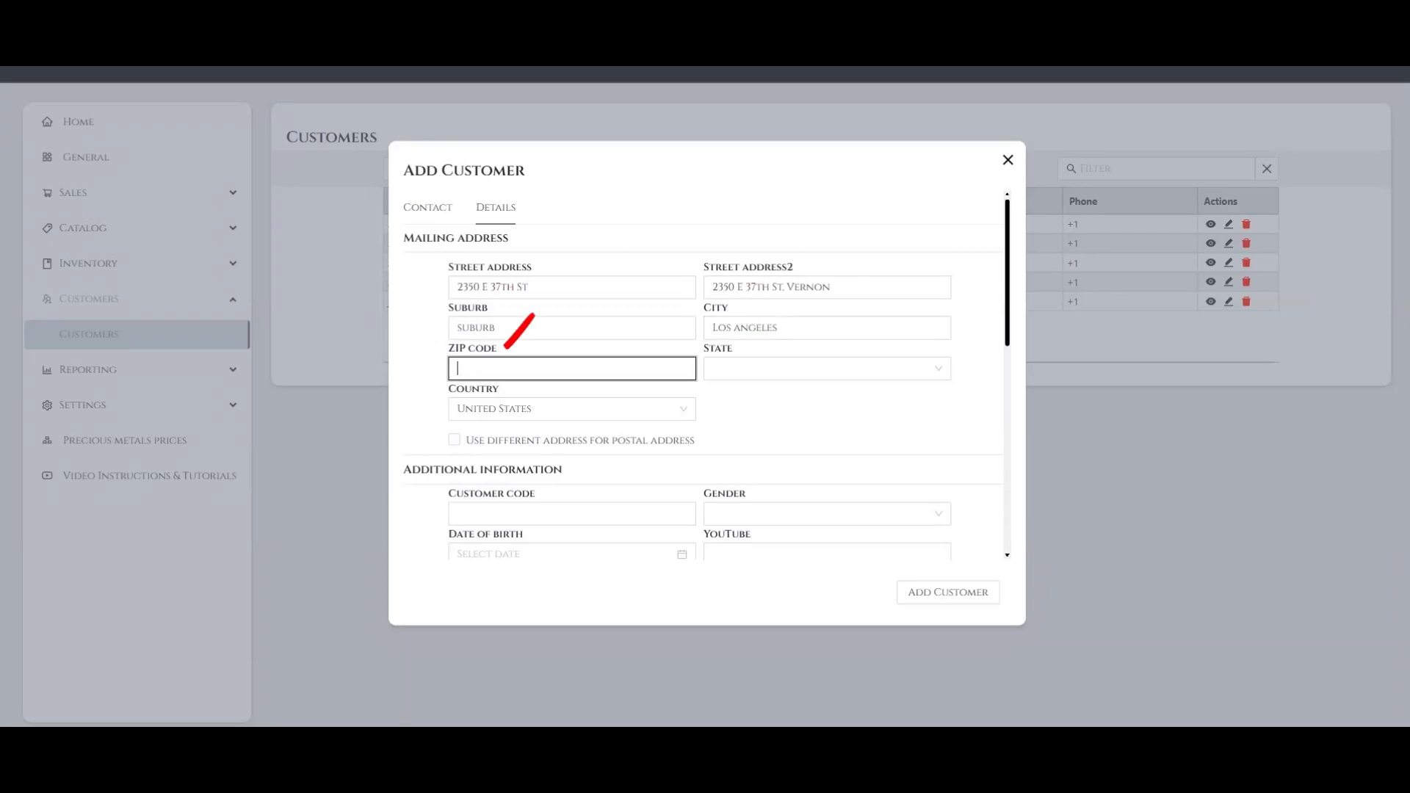
pyautogui.write('38991')
# Set the mailing address's state to Arkansas and keep United States as its country
pyautogui.press('Tab')
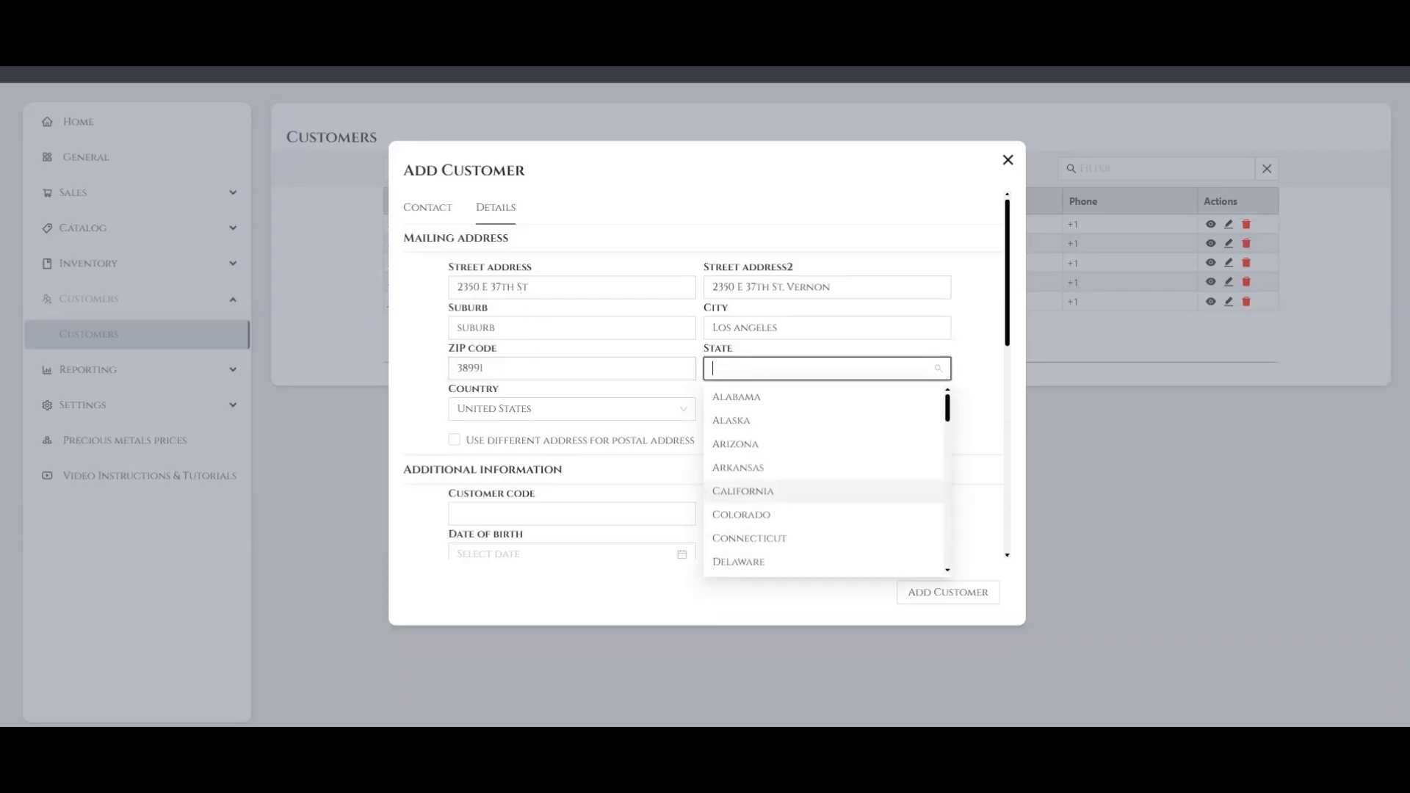
pyautogui.scroll(-2, 822, 481)
pyautogui.scroll(-4, 834, 470)
pyautogui.scroll(8, 834, 472)
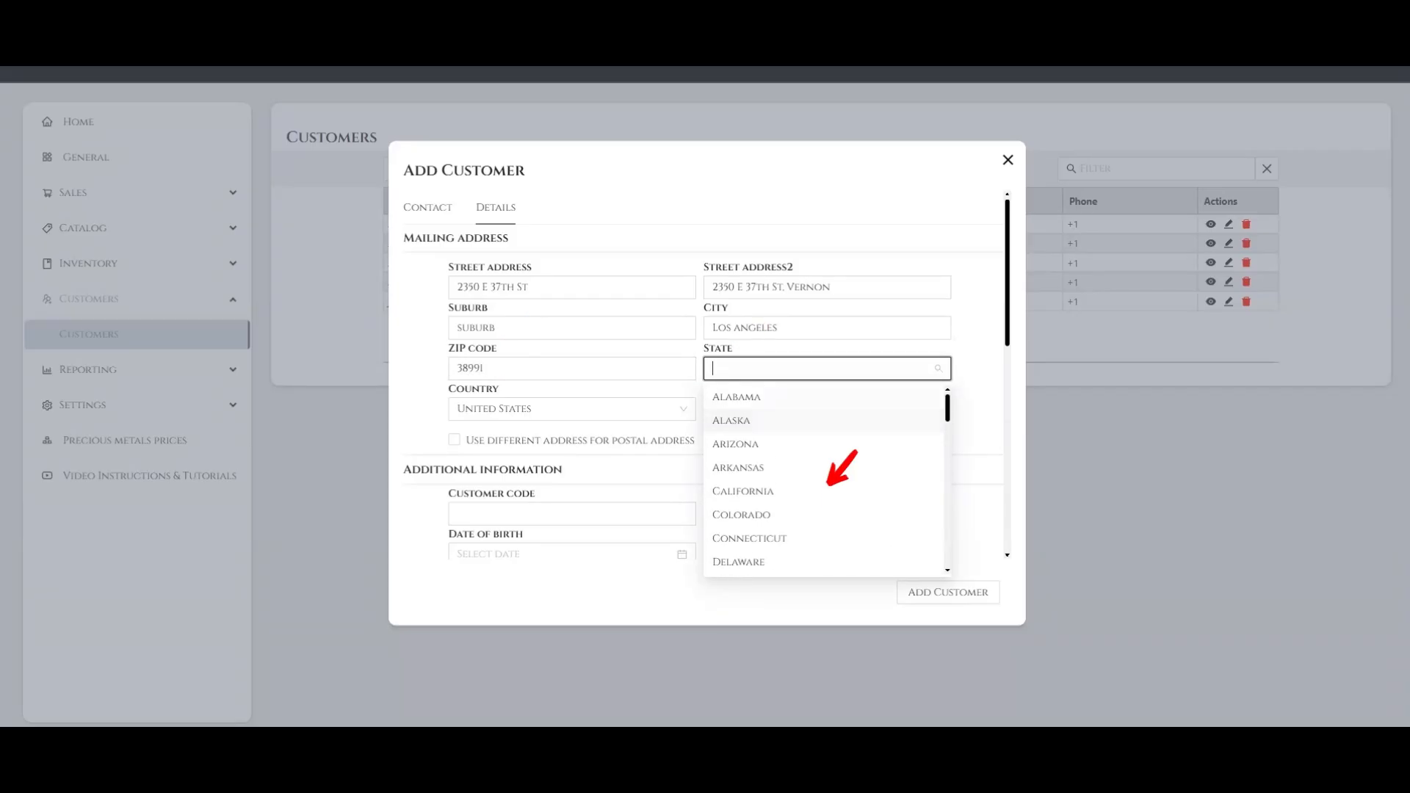
pyautogui.write('ARK')
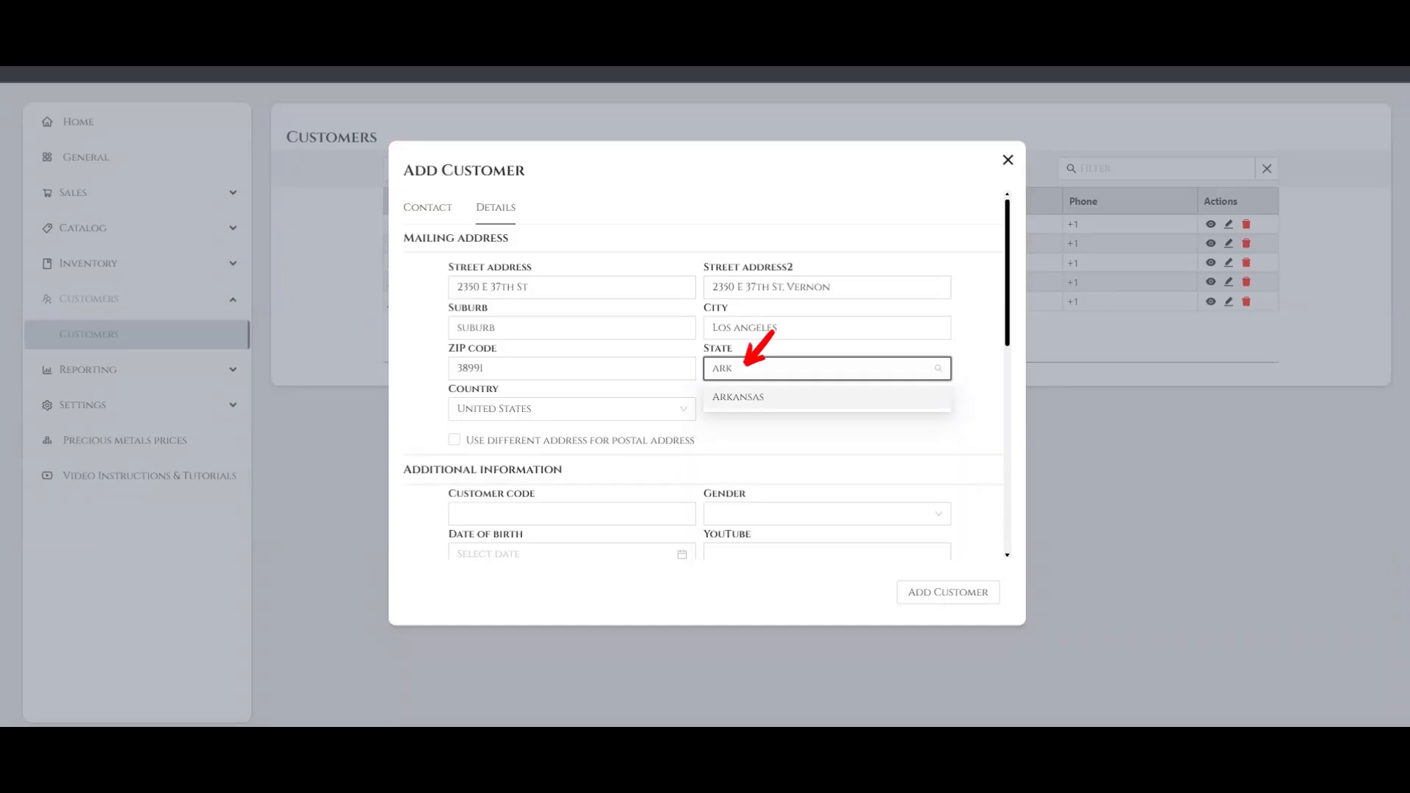
pyautogui.press('Return')
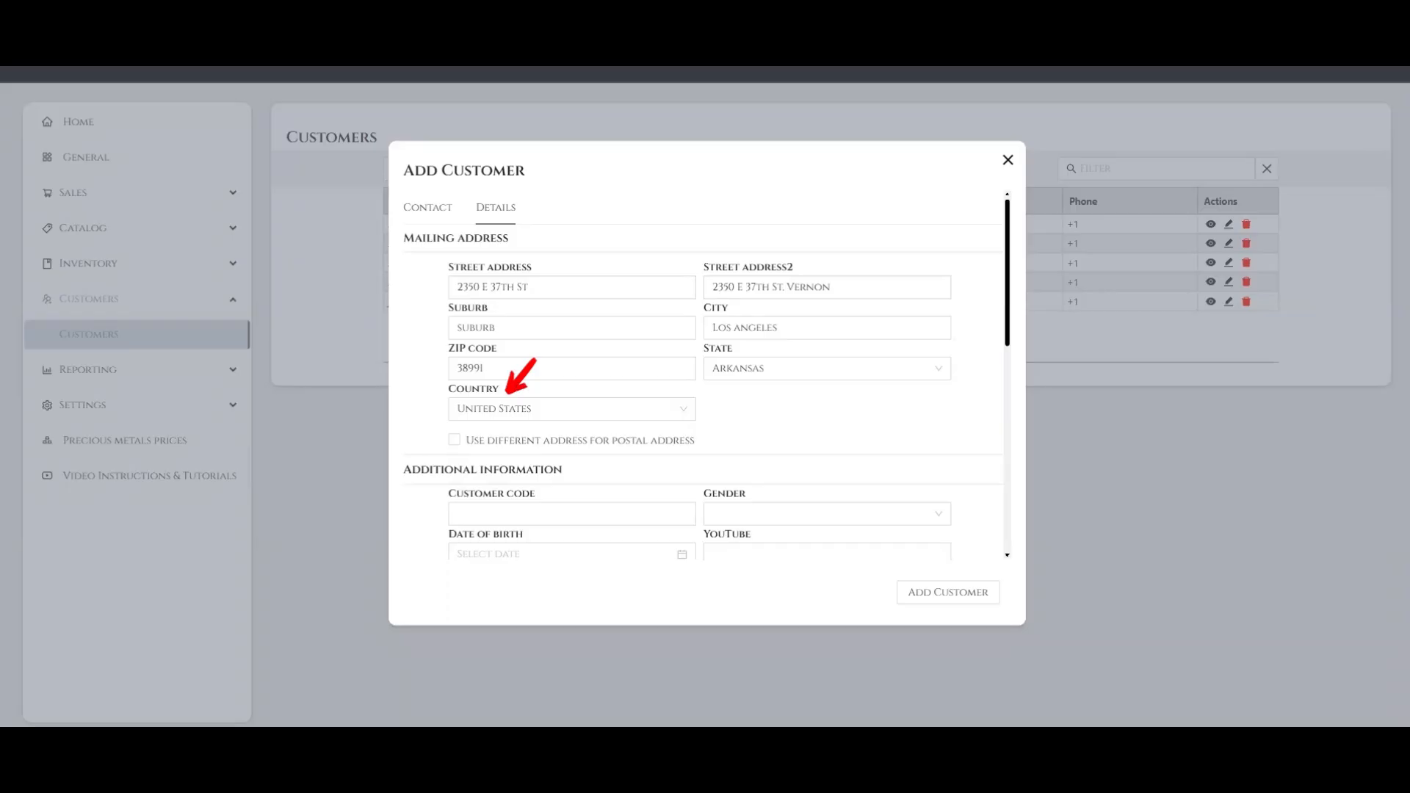
pyautogui.click(572, 409)
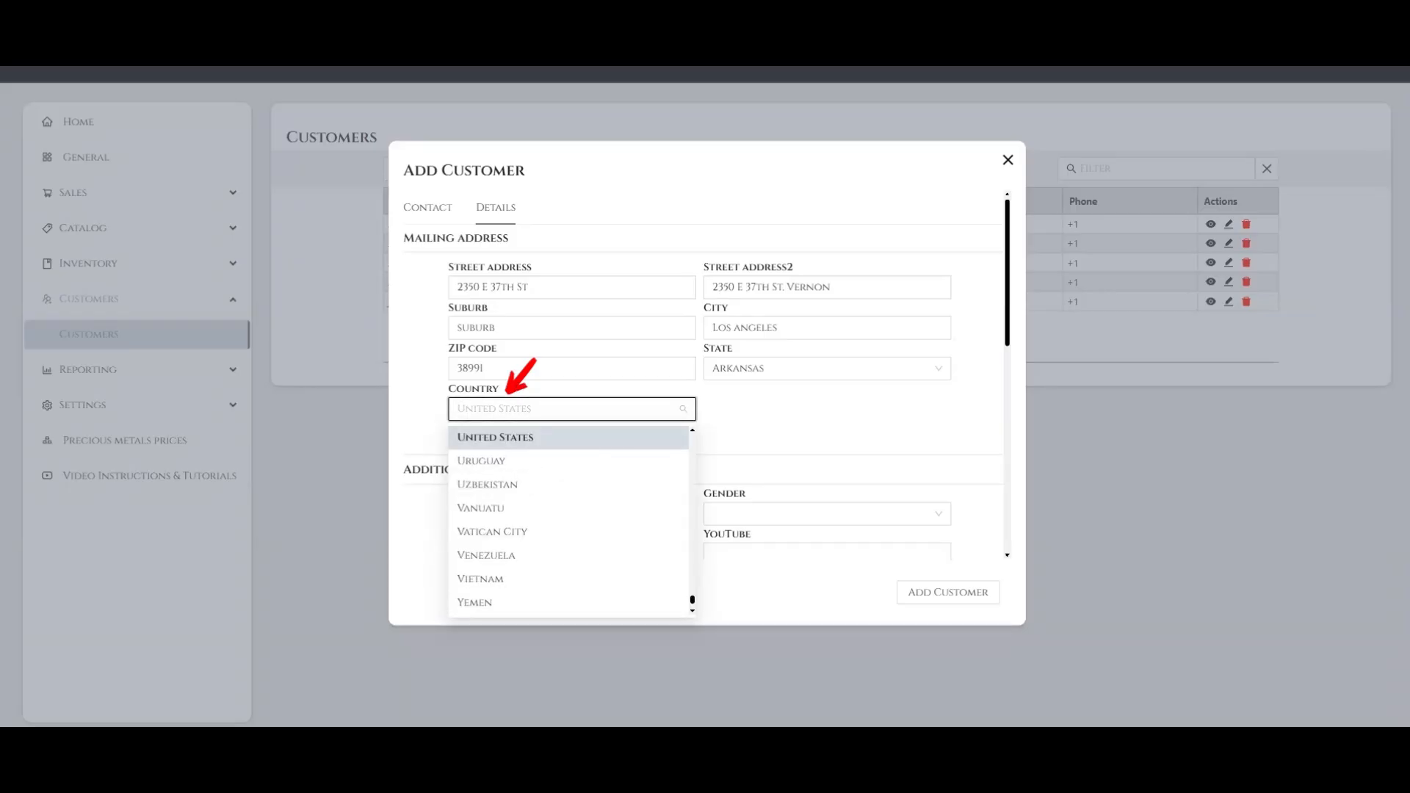
pyautogui.press('Return')
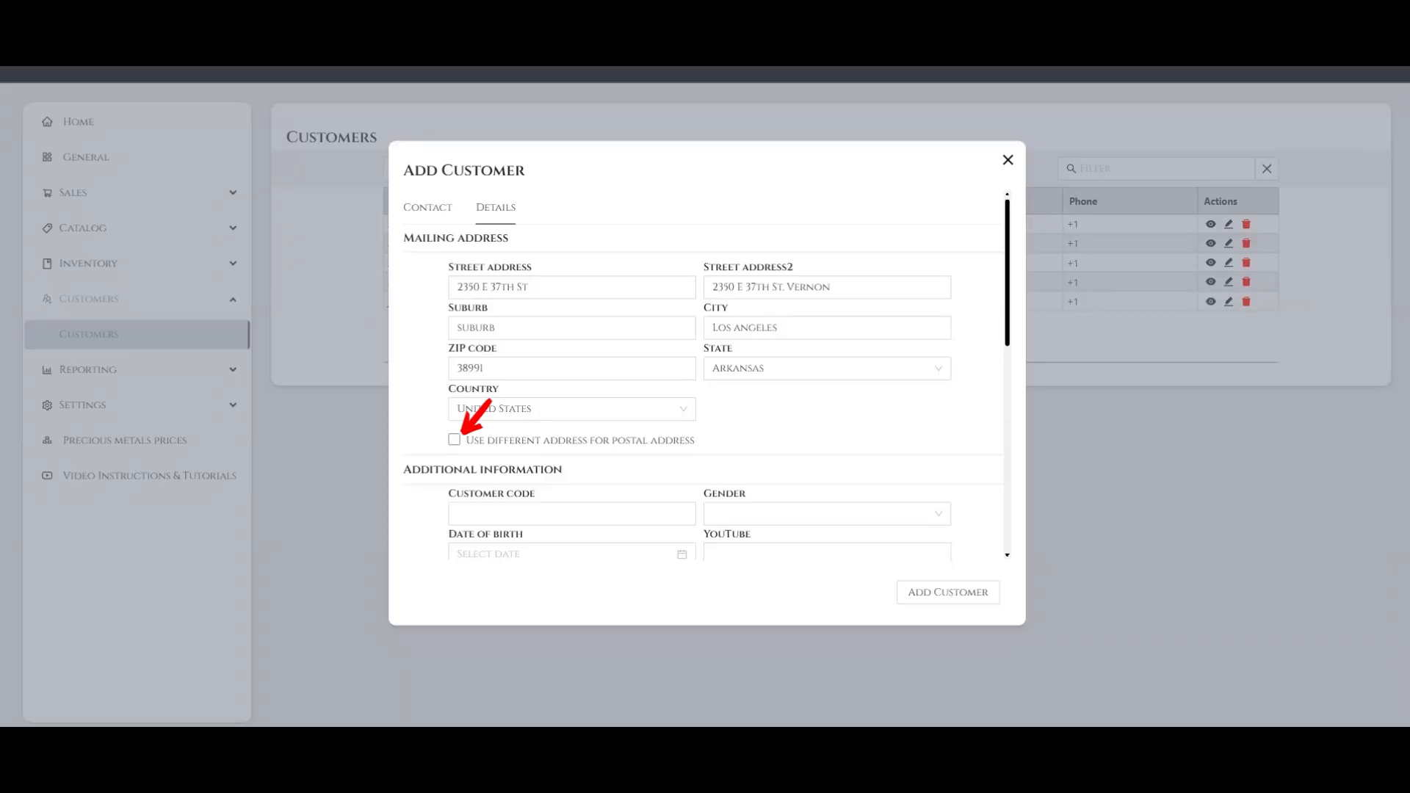
# Enable a different postal address and fill in its street lines, suburb, city and ZIP code
pyautogui.click(454, 439)
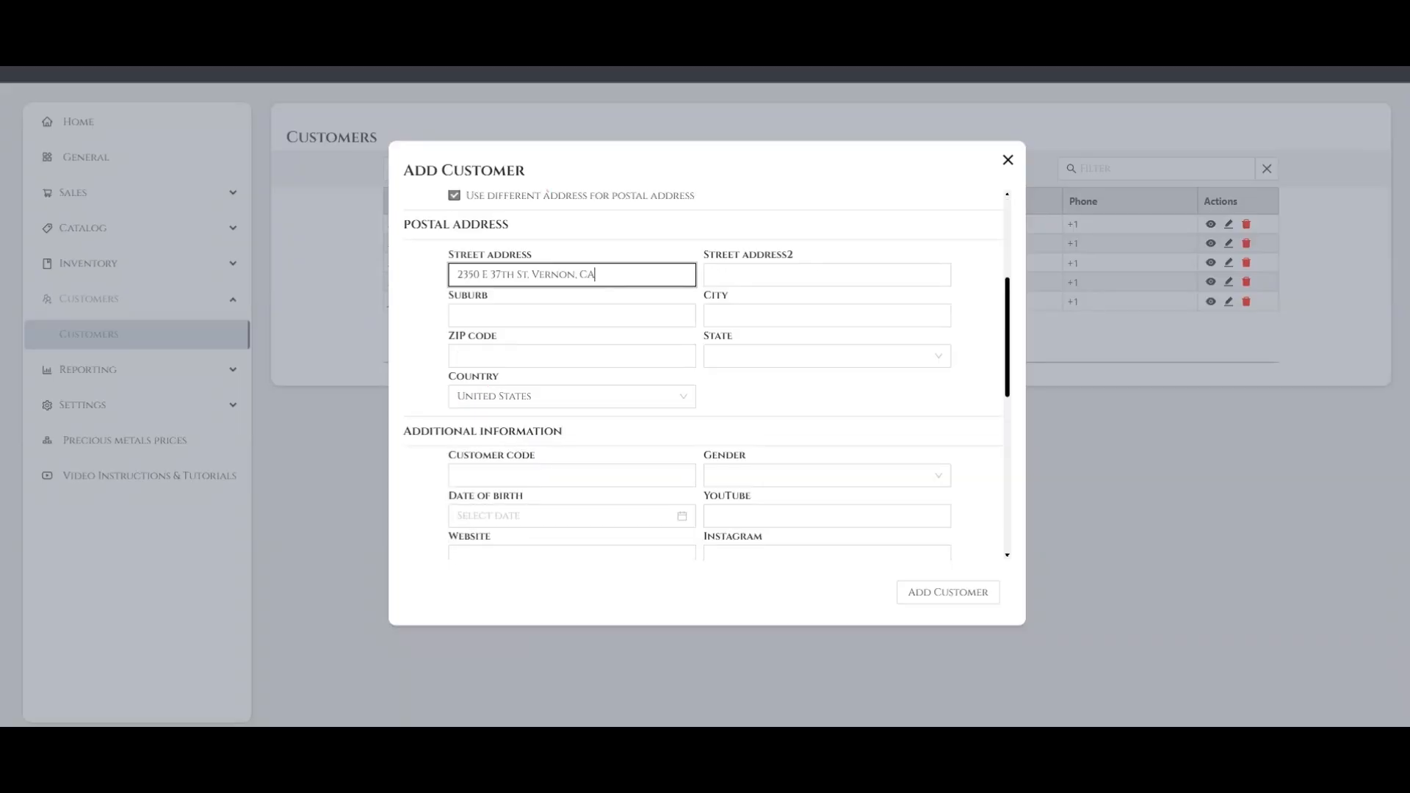
pyautogui.press('Tab')
pyautogui.press('Tab')
pyautogui.press('Tab')
pyautogui.write('Los Angeles')
# Set the postal address's state to Arkansas and its country to United States
pyautogui.press('Tab')
pyautogui.write('398881')
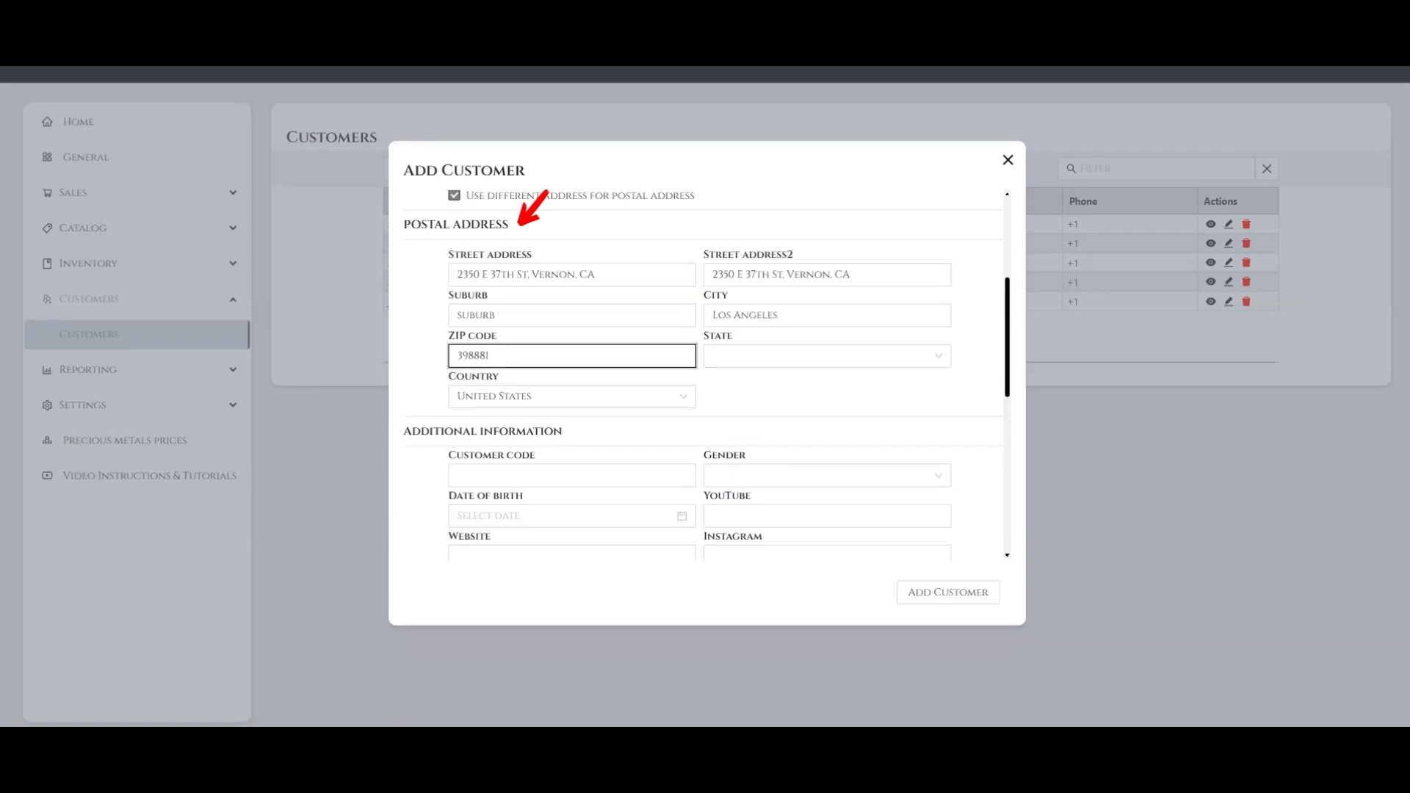
pyautogui.press('Tab')
pyautogui.click(738, 455)
pyautogui.click(571, 396)
pyautogui.moveTo(692, 425); pyautogui.dragTo(692, 585)
pyautogui.click(514, 540)
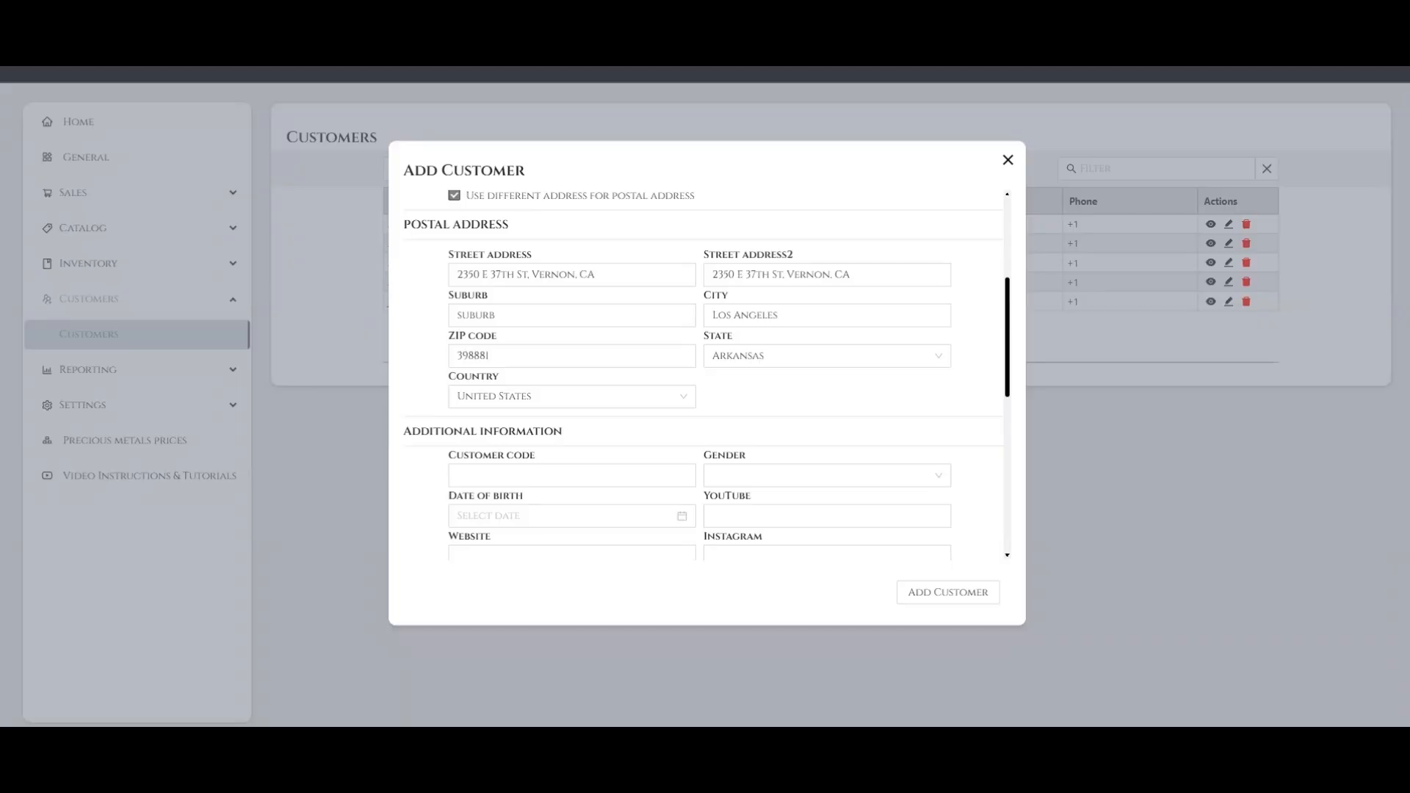
# Enter the customer code and set the gender to Man in the additional information
pyautogui.scroll(-4, 706, 374)
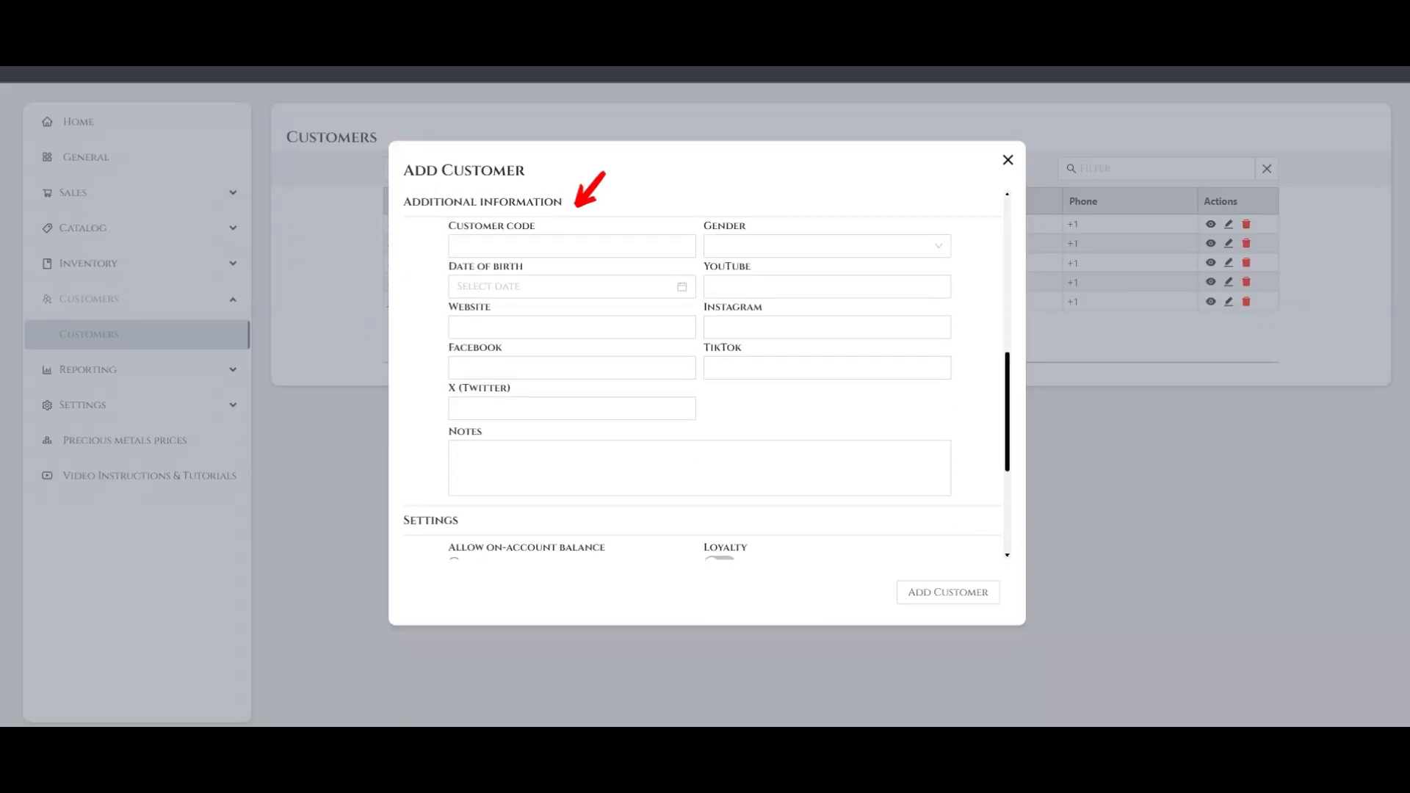
pyautogui.click(571, 246)
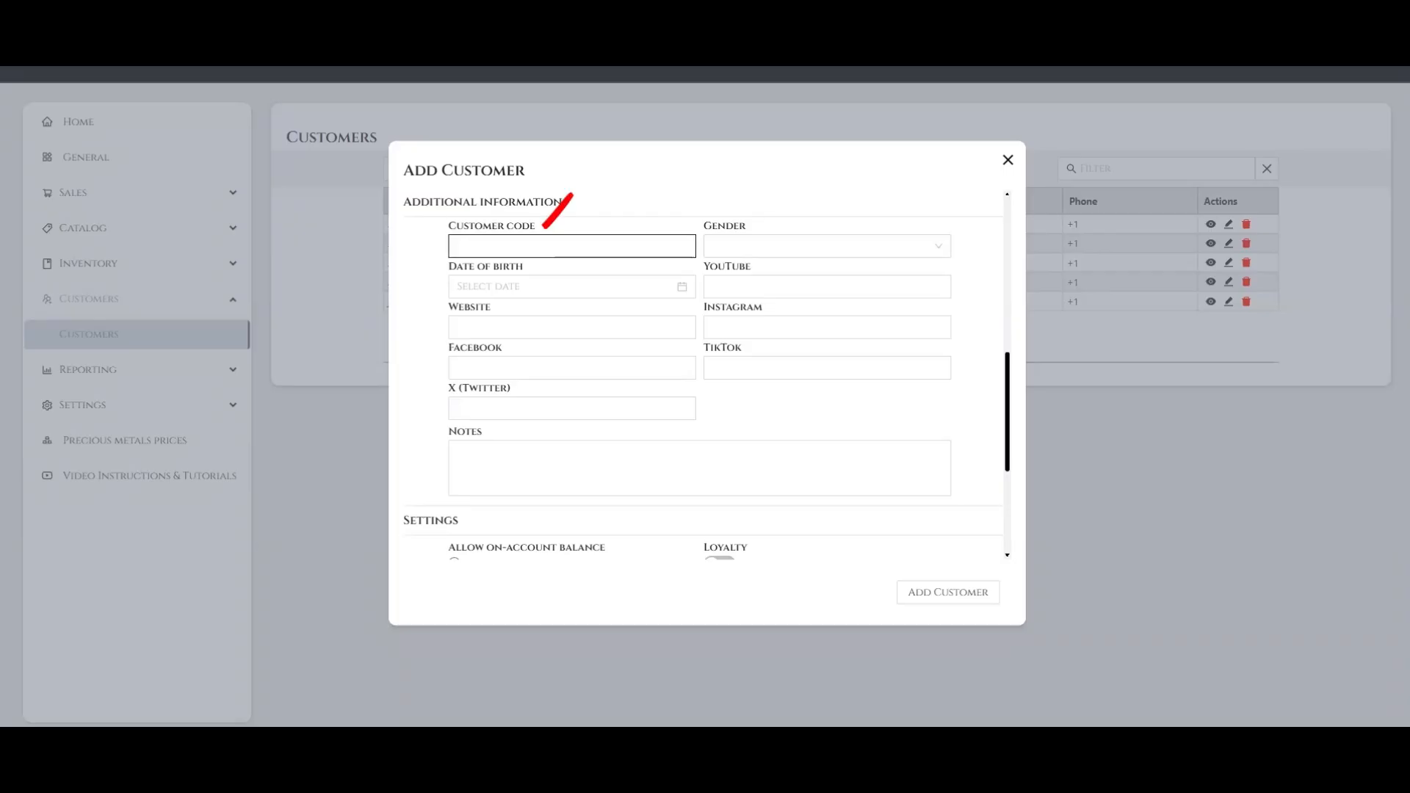
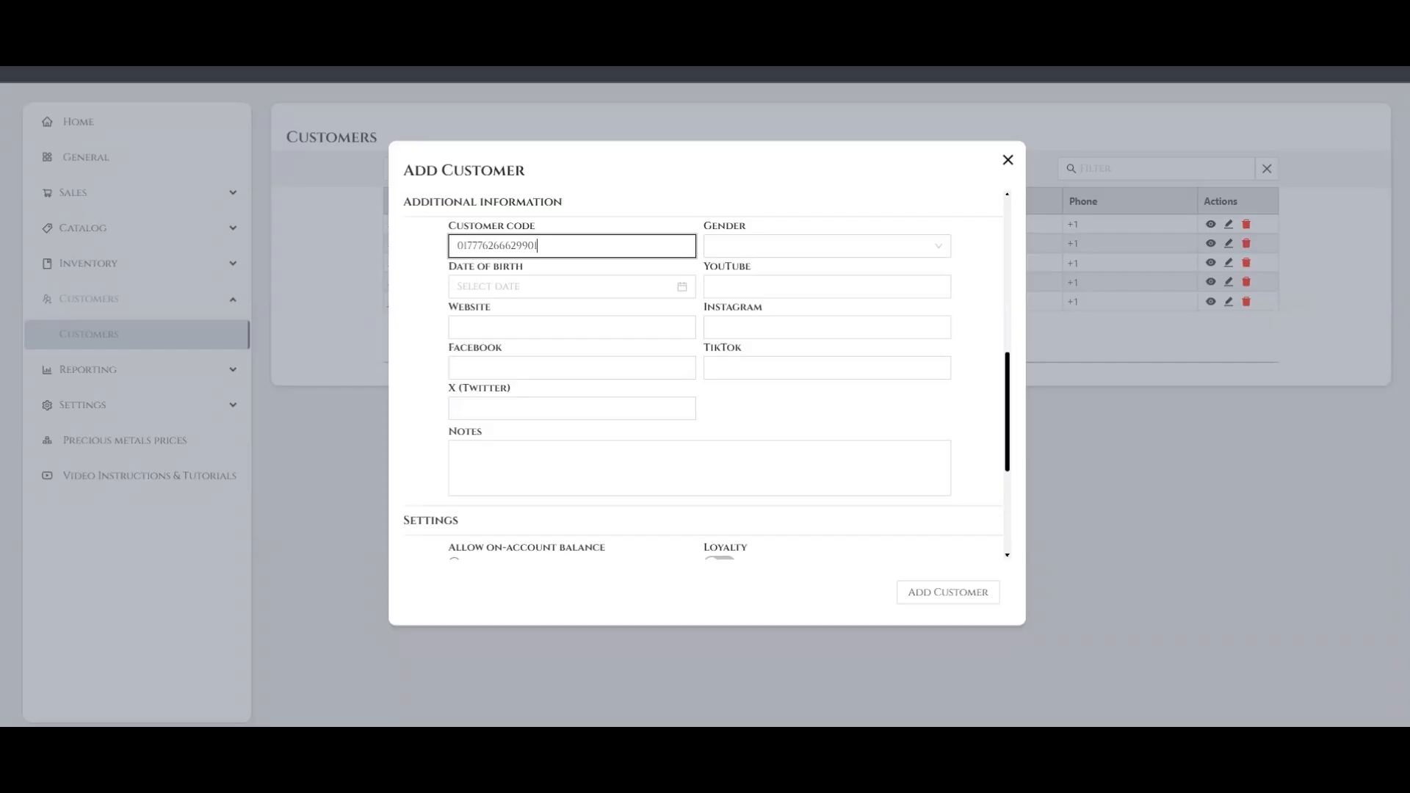
pyautogui.click(827, 246)
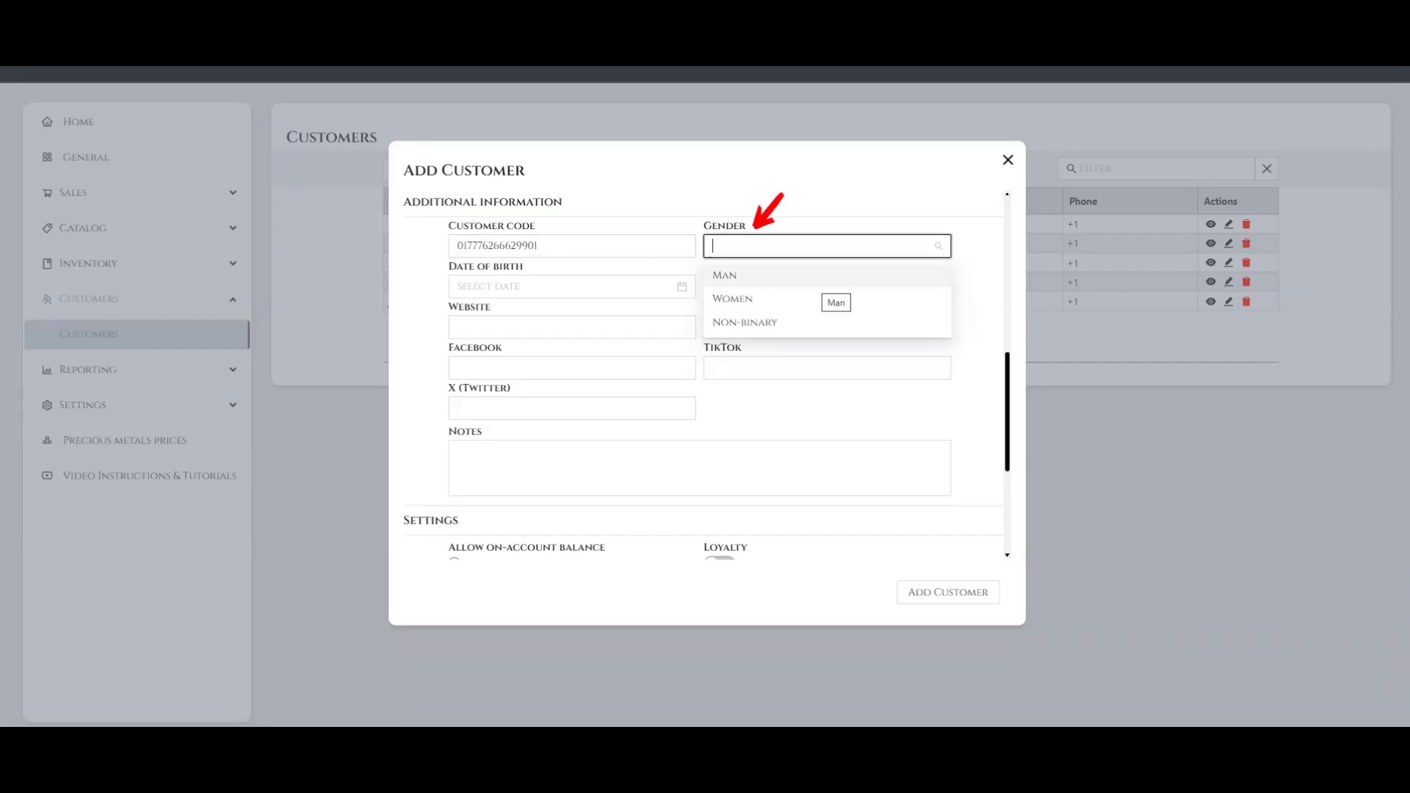
pyautogui.click(827, 275)
# Pick the customer's date of birth in the calendar, choosing year, month and day
pyautogui.click(564, 287)
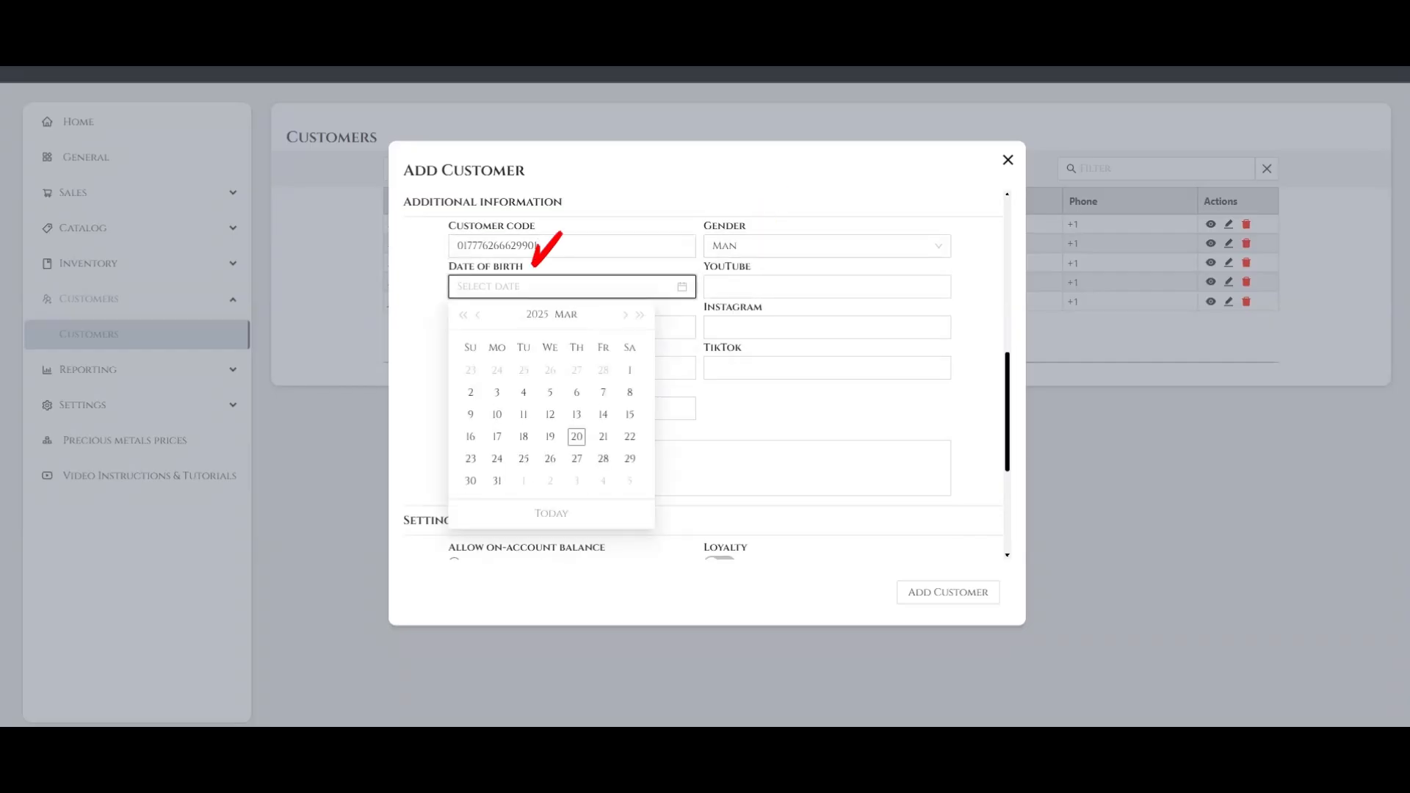
pyautogui.click(535, 315)
pyautogui.click(462, 315)
pyautogui.click(463, 315)
pyautogui.click(462, 315)
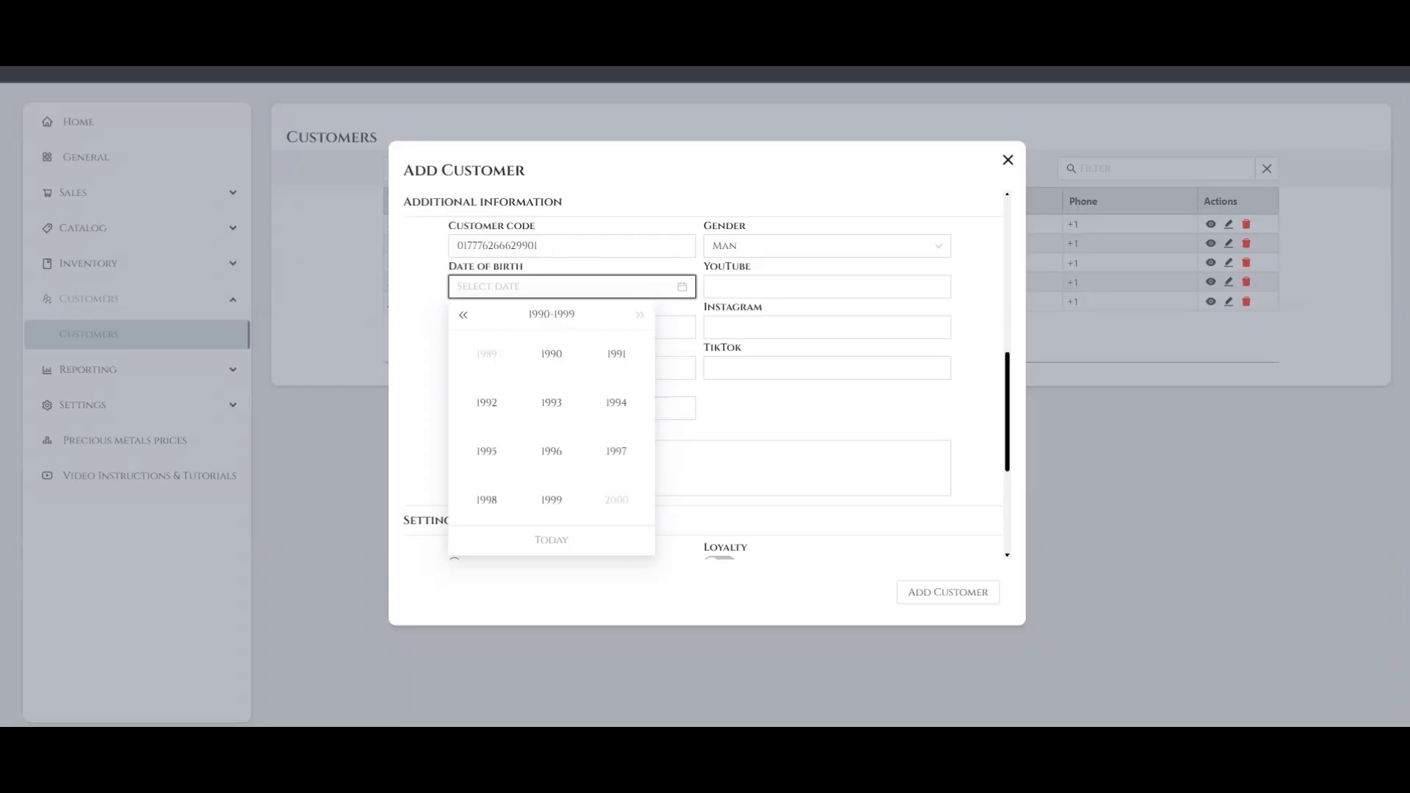
pyautogui.click(551, 354)
pyautogui.click(625, 315)
pyautogui.click(625, 315)
pyautogui.click(577, 392)
pyautogui.press('Tab')
pyautogui.press('Tab')
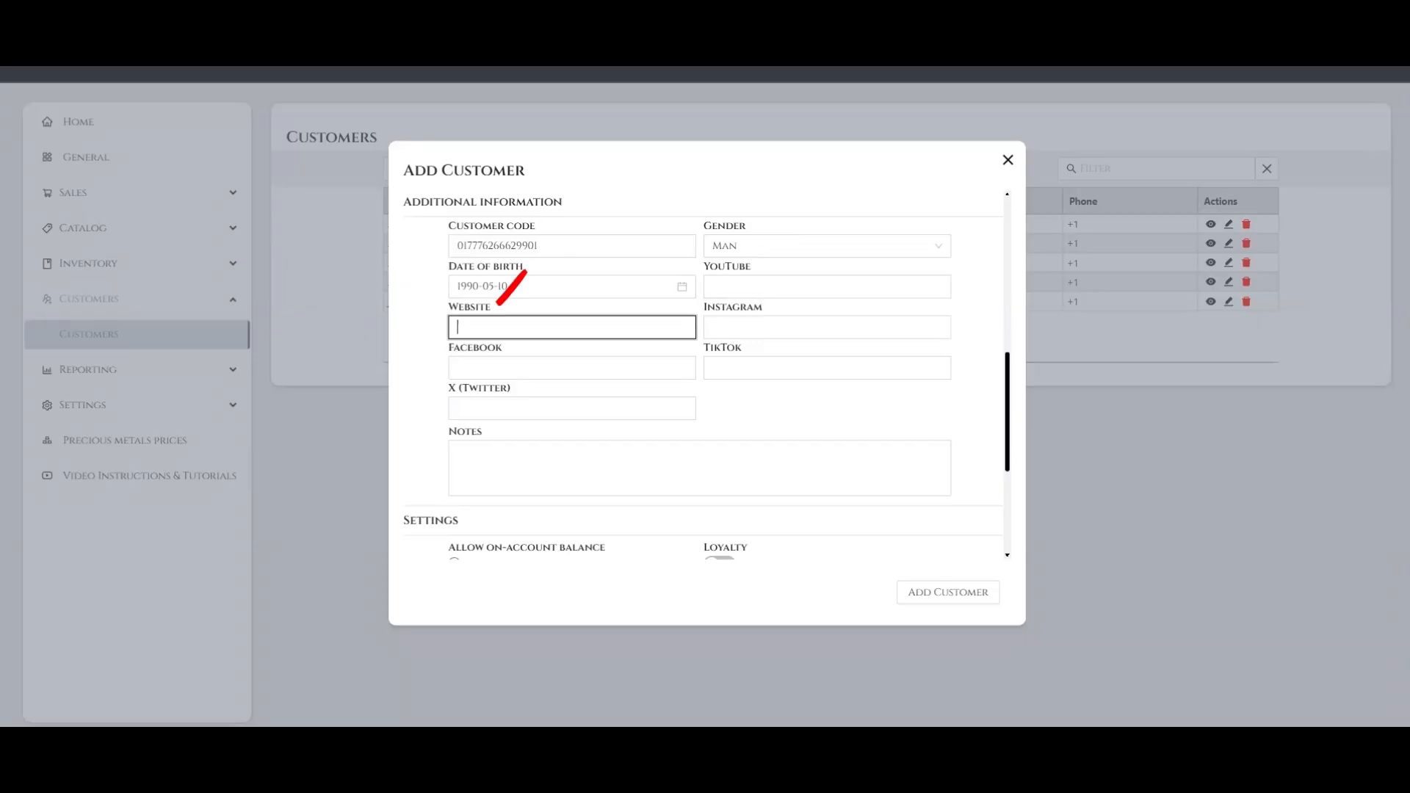
pyautogui.click(775, 307)
pyautogui.click(514, 344)
pyautogui.click(747, 342)
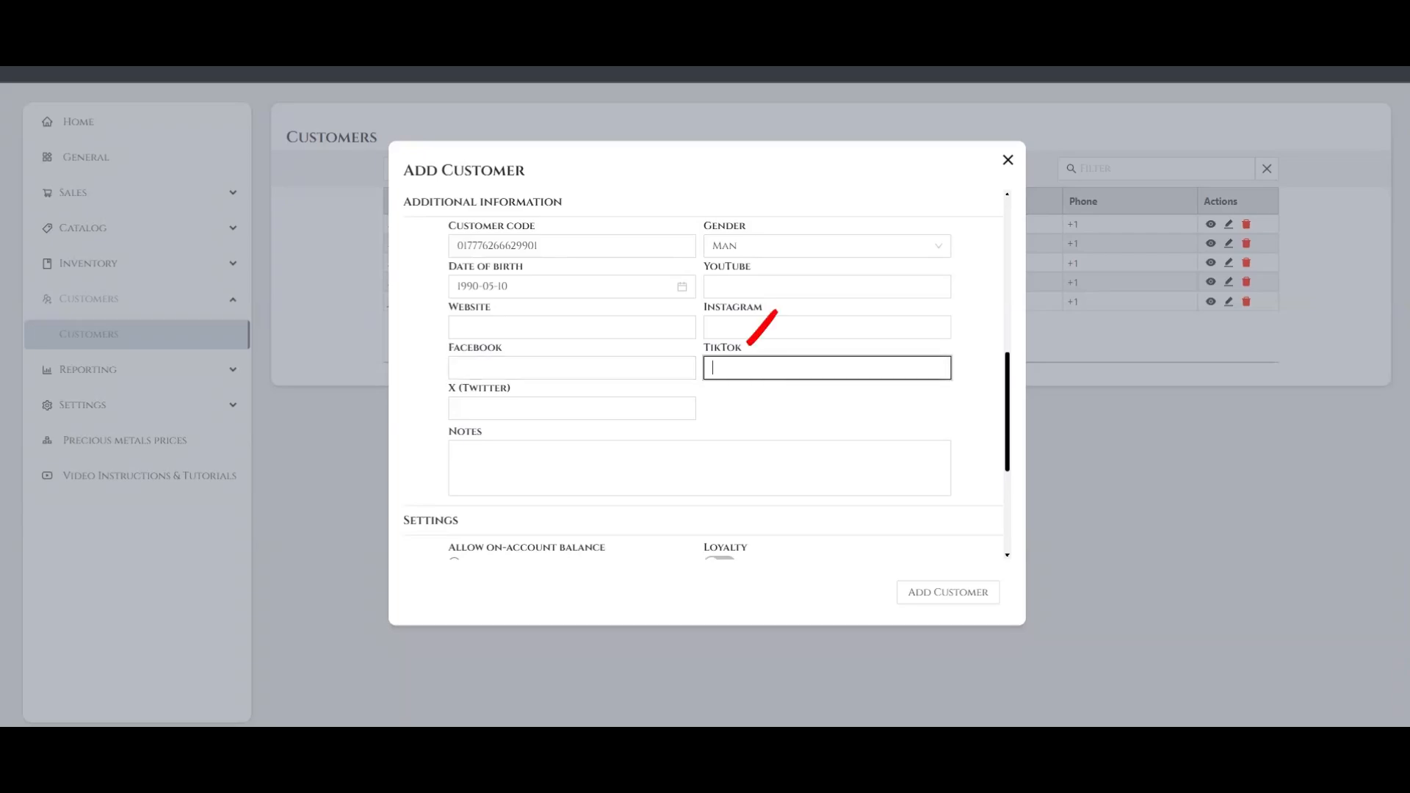
pyautogui.click(522, 391)
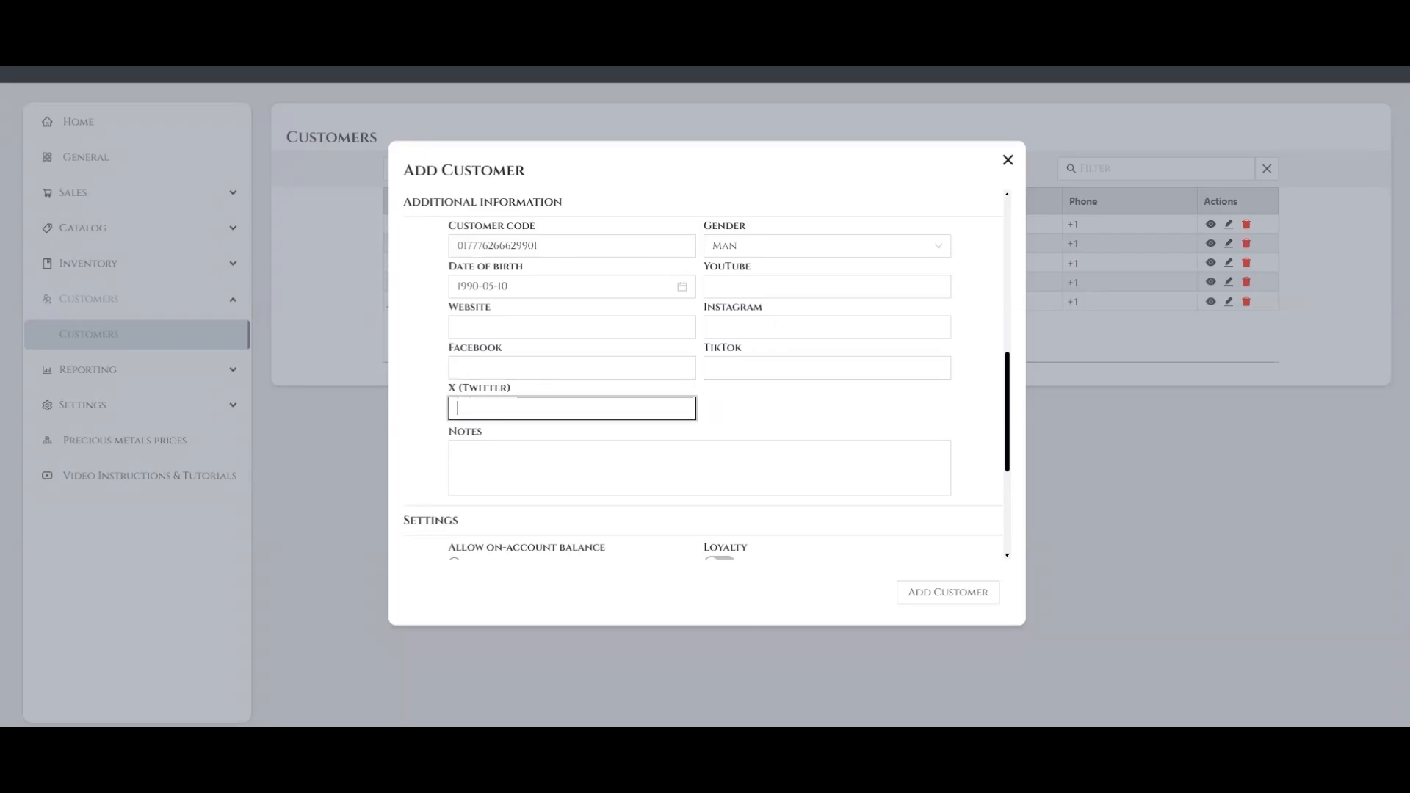
# Add the customer note "During a previous visit, he expressed interest in a diamond bracelet."
pyautogui.click(494, 434)
pyautogui.click(458, 452)
pyautogui.write('During a previous visit, he expressed interest in a diamond bracelet.')
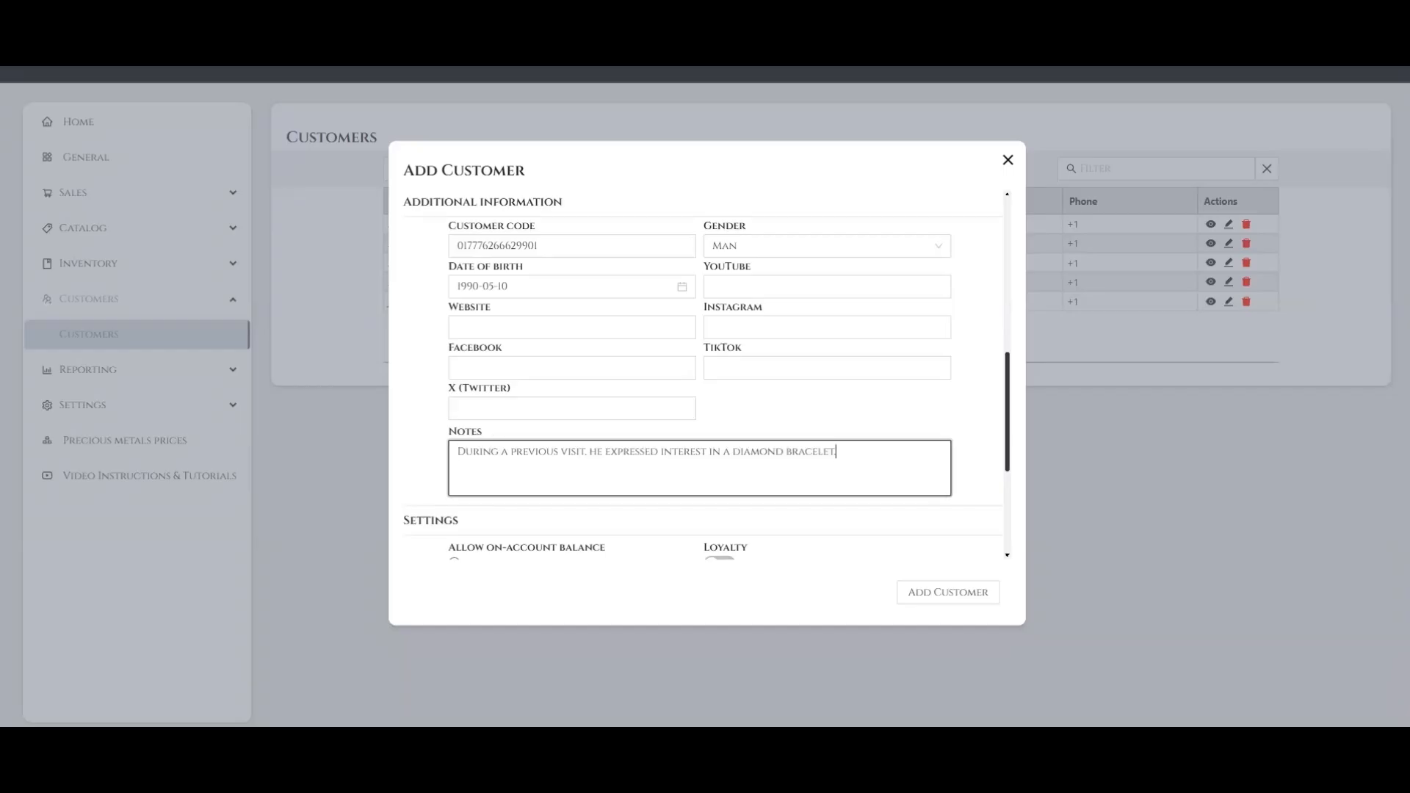
# Allow an on-account balance for the customer with no balance limit
pyautogui.scroll(-4, 494, 434)
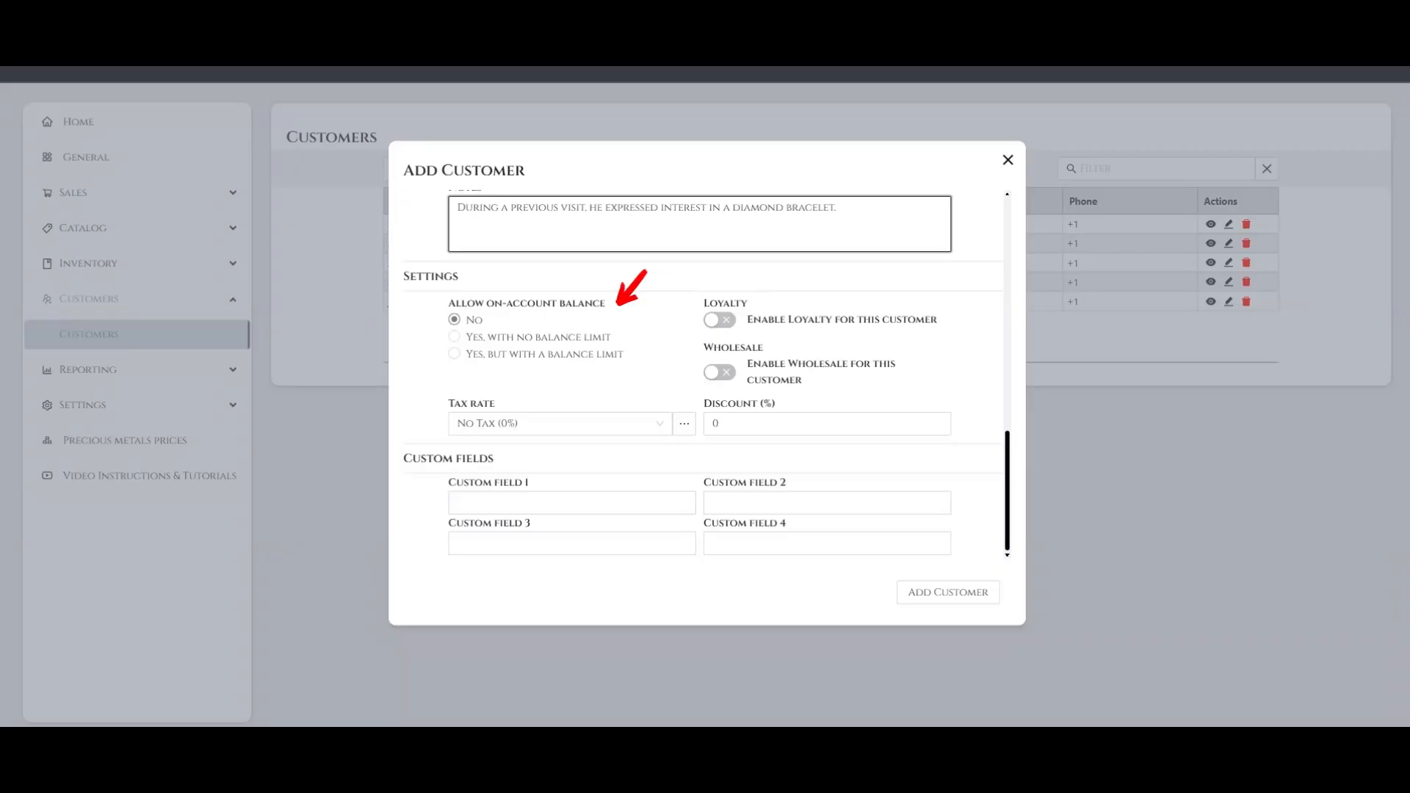
pyautogui.click(454, 336)
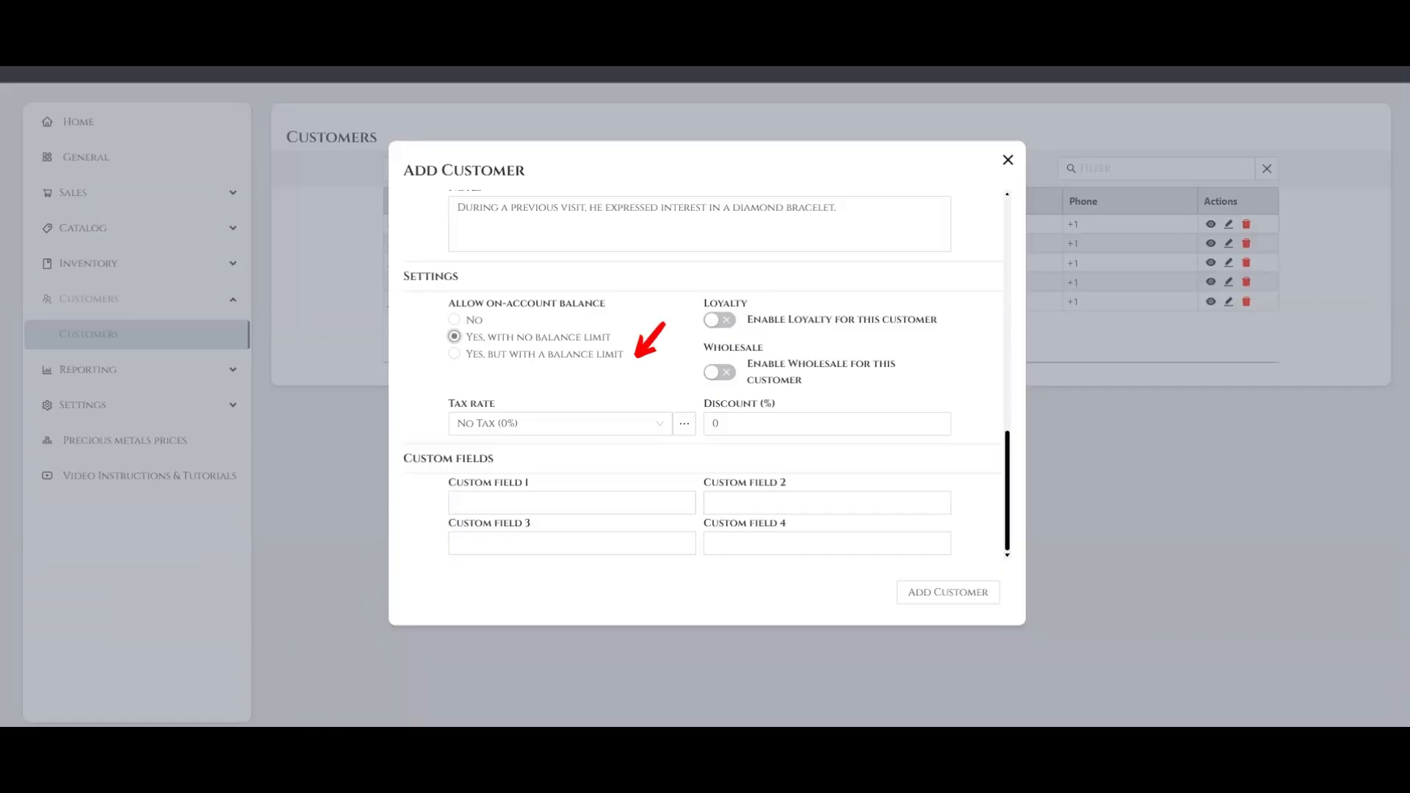
# Enable both loyalty and wholesale for the new customer in the settings
pyautogui.click(720, 320)
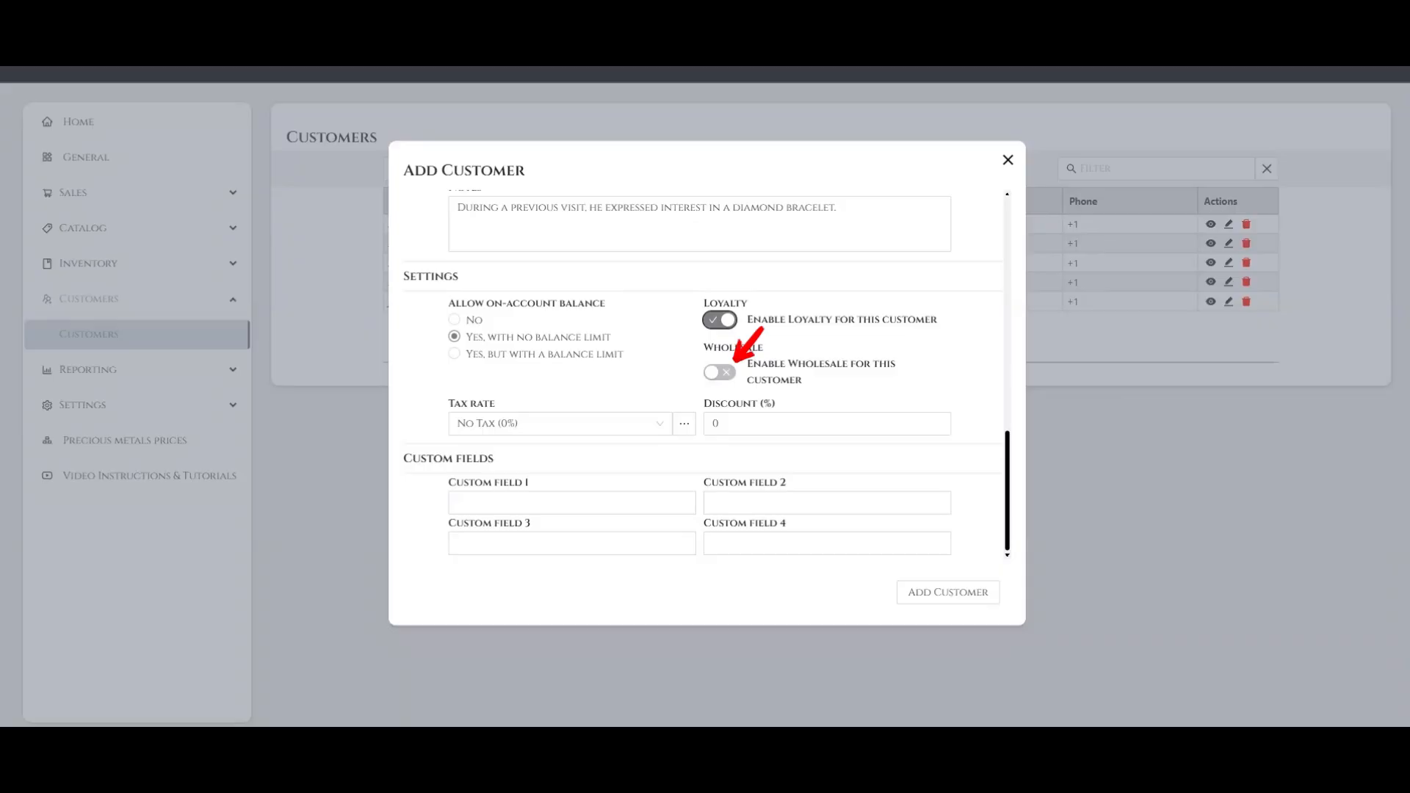
pyautogui.click(720, 373)
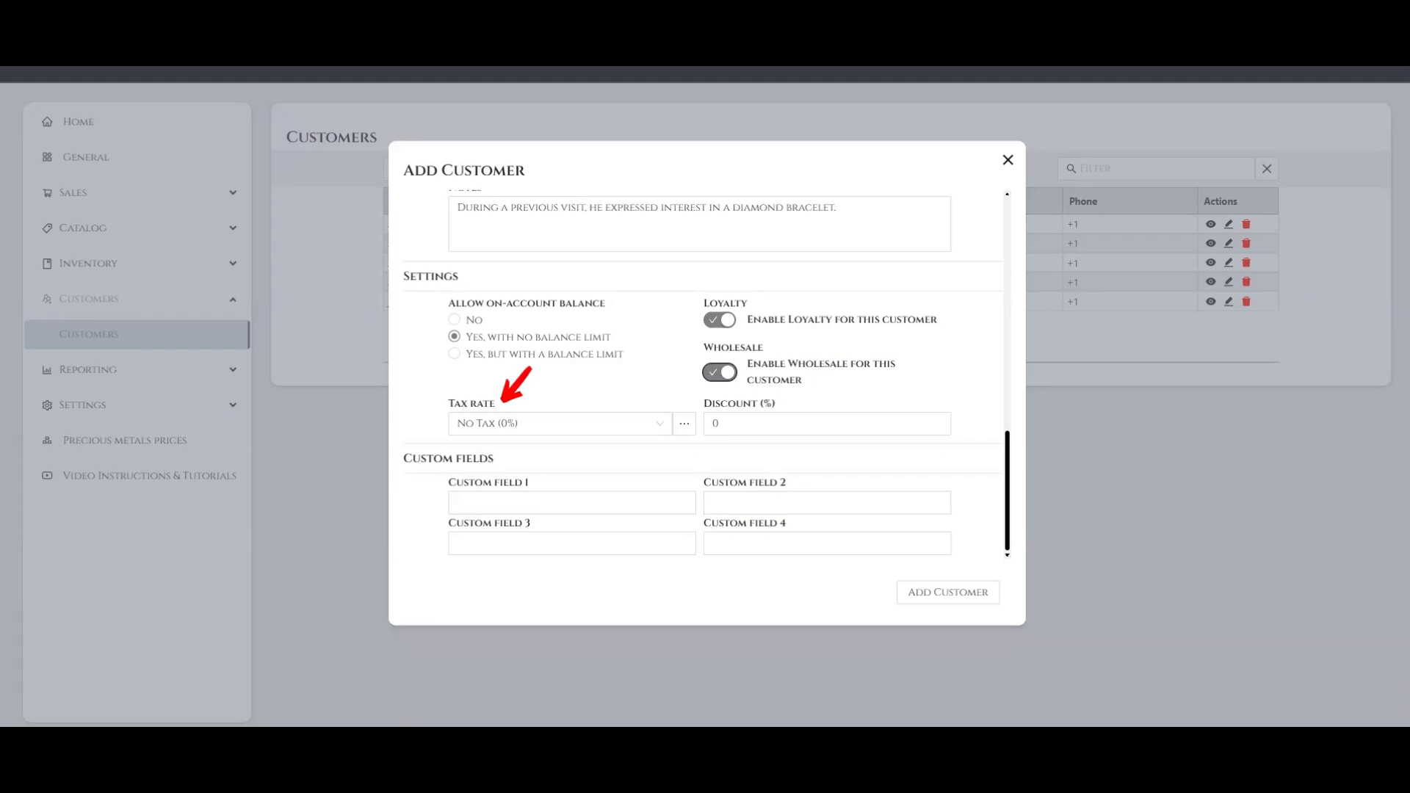
# Set the customer's tax rate to VAT (9.5%) and the discount to 10%
pyautogui.click(559, 423)
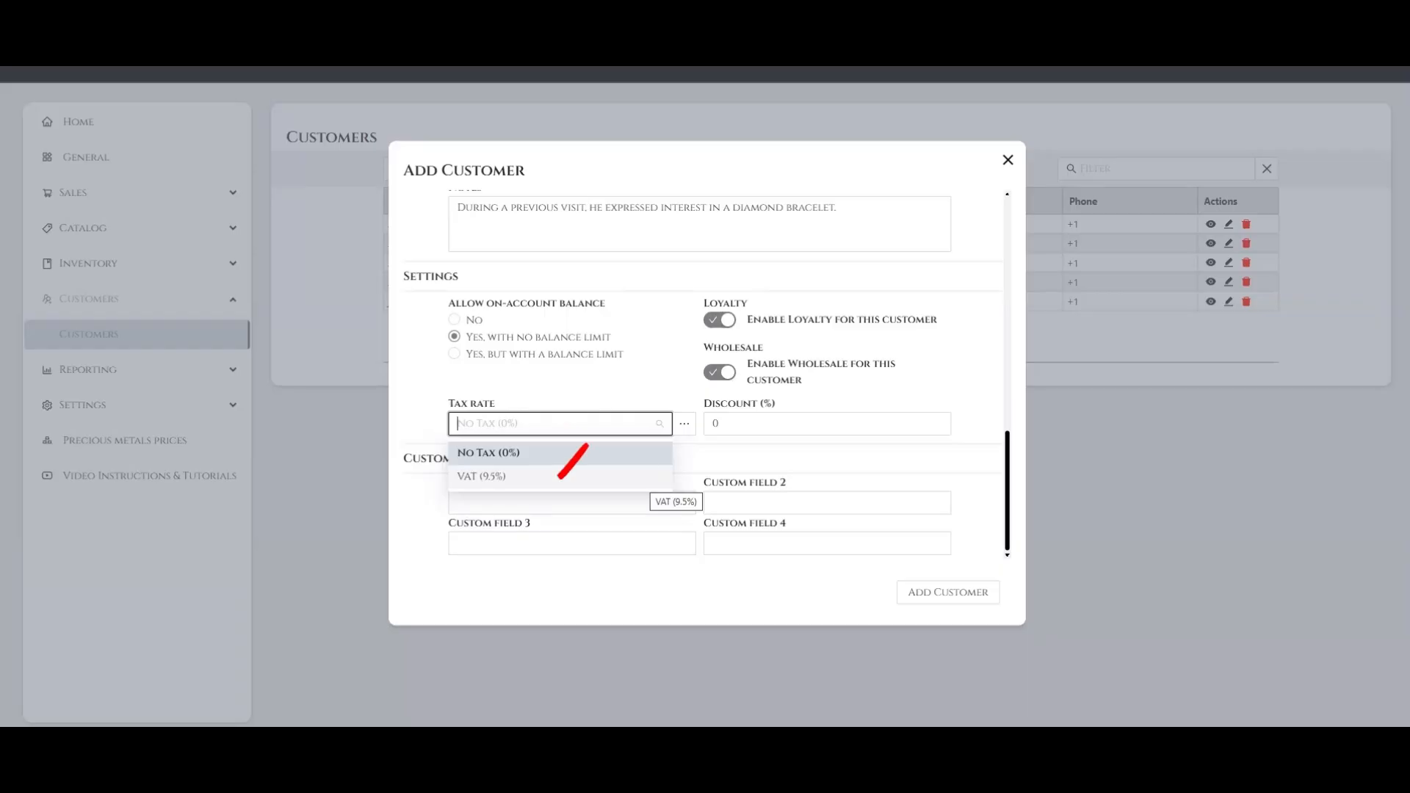
pyautogui.click(560, 477)
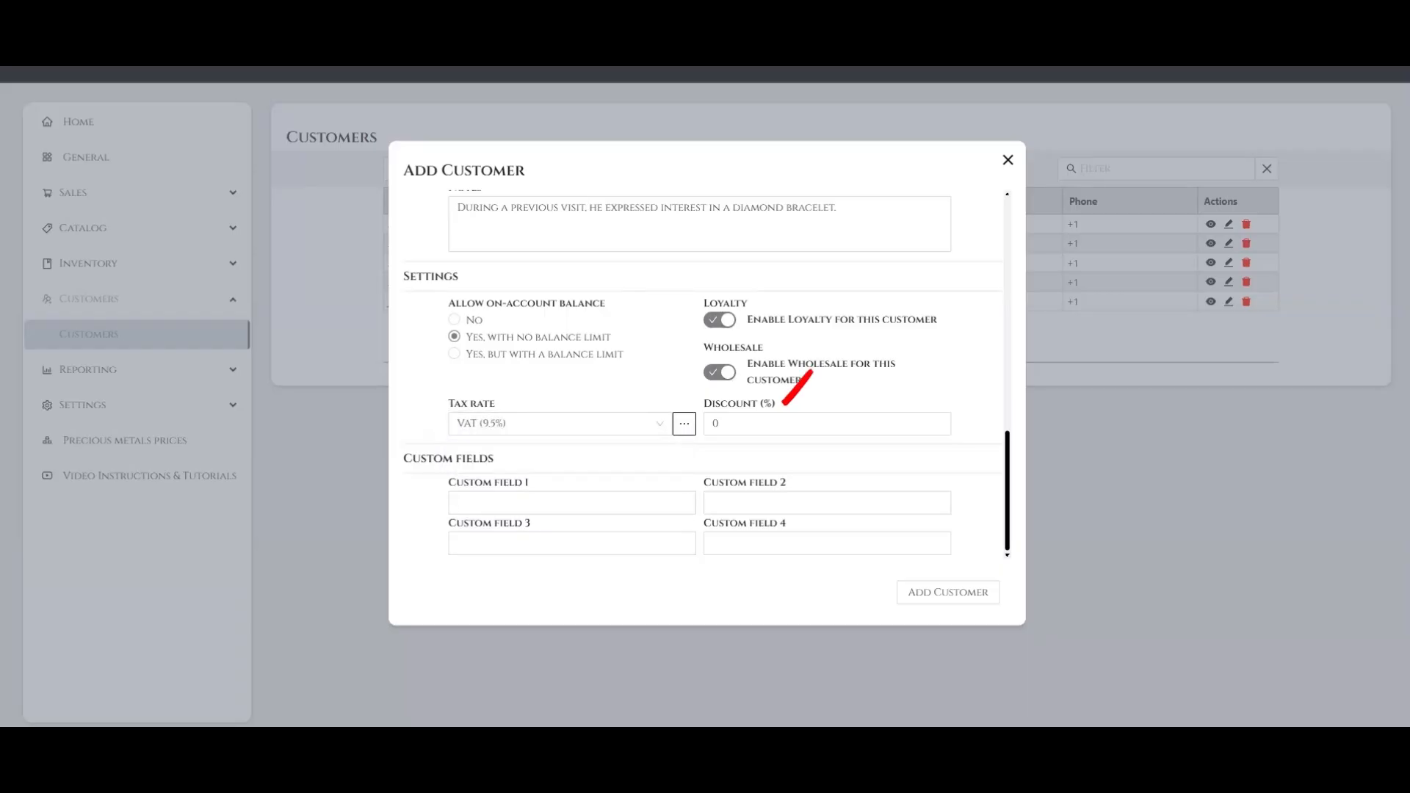
pyautogui.click(827, 424)
pyautogui.hotkey('ctrl', 'a')
pyautogui.write('10')
# Pass through the four custom fields without filling them in and submit the form to add the customer
pyautogui.click(572, 503)
pyautogui.press('Tab')
pyautogui.press('Tab')
pyautogui.press('Tab')
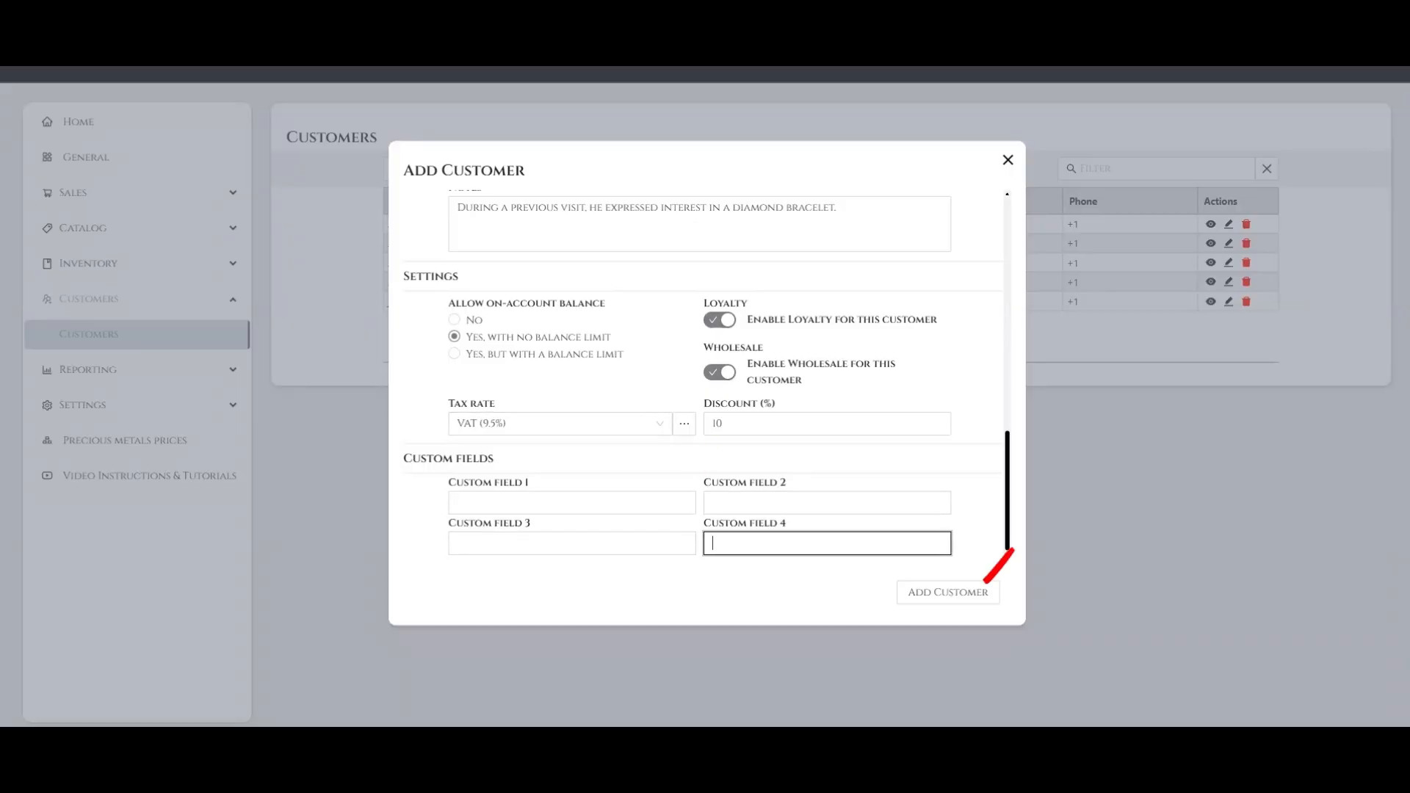
pyautogui.press('Tab')
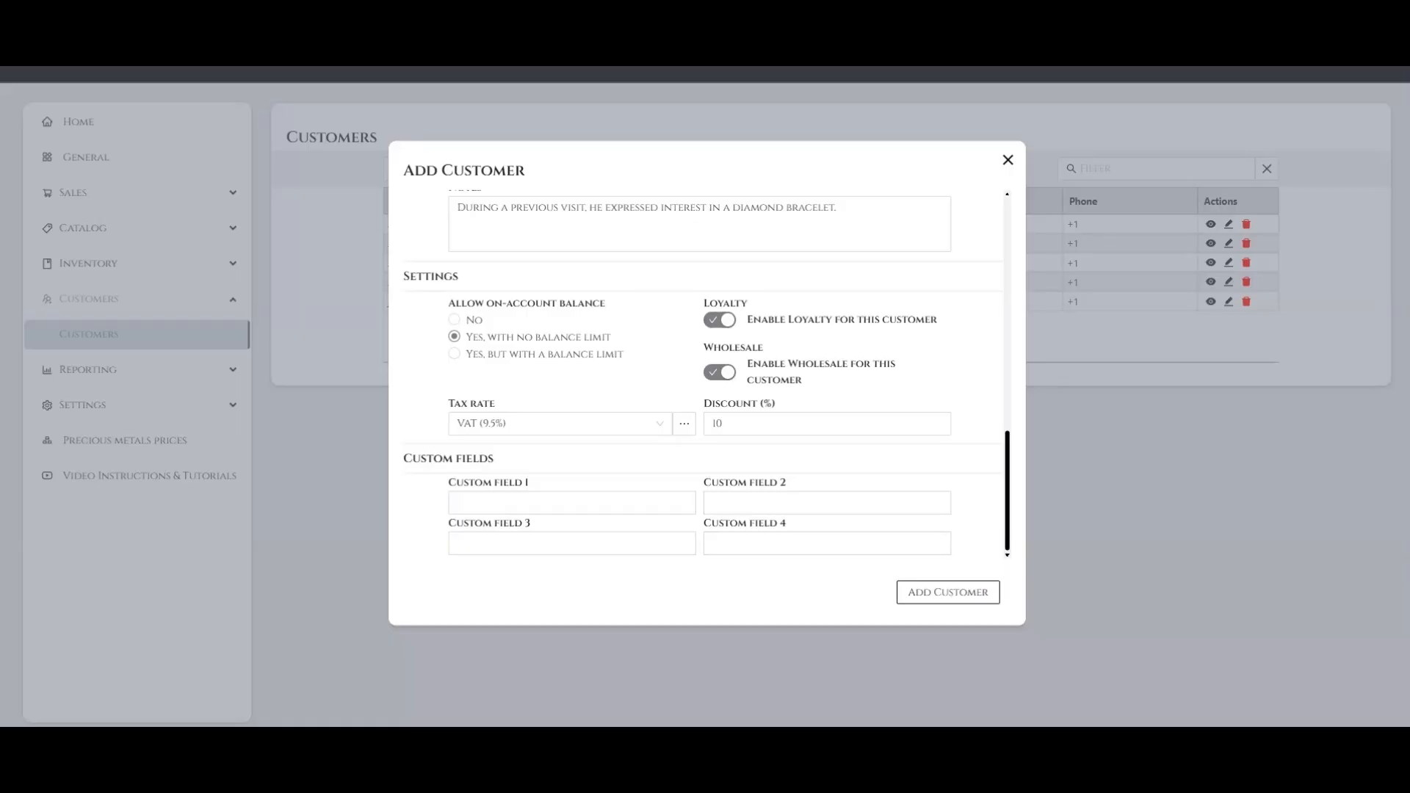
pyautogui.press('Return')
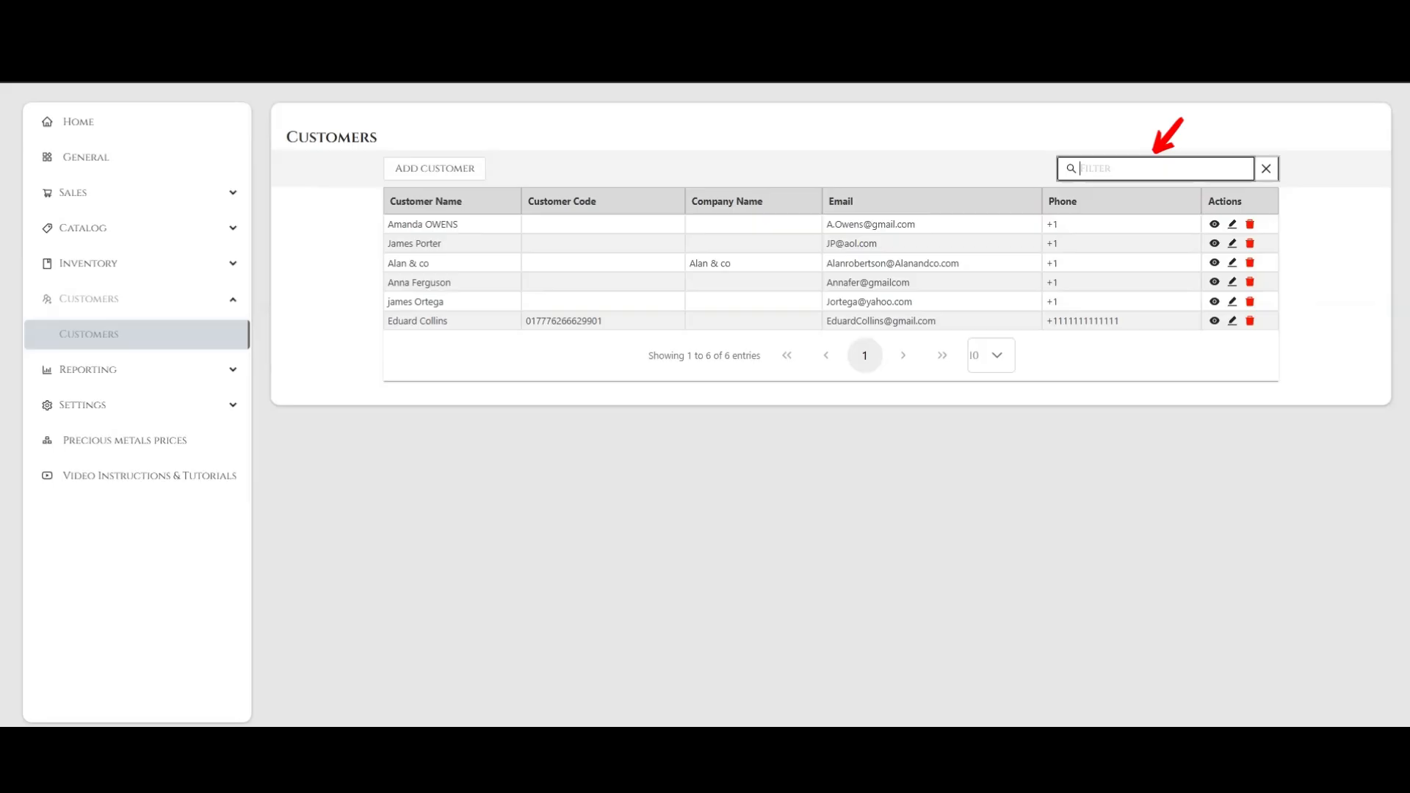
# Filter the customer list by the first letters of the new customer's name, and clear the filter
pyautogui.write('EDUA')
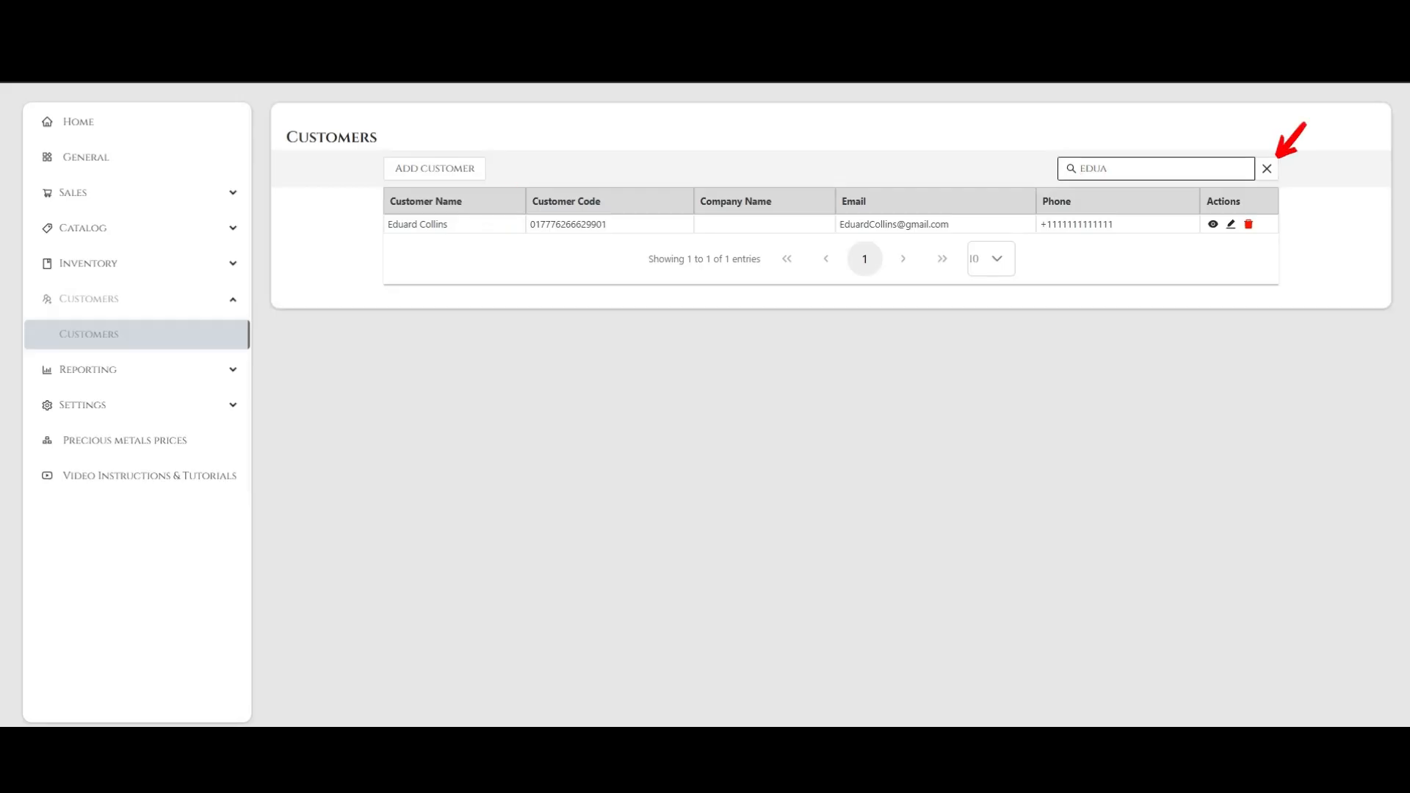
pyautogui.click(1266, 169)
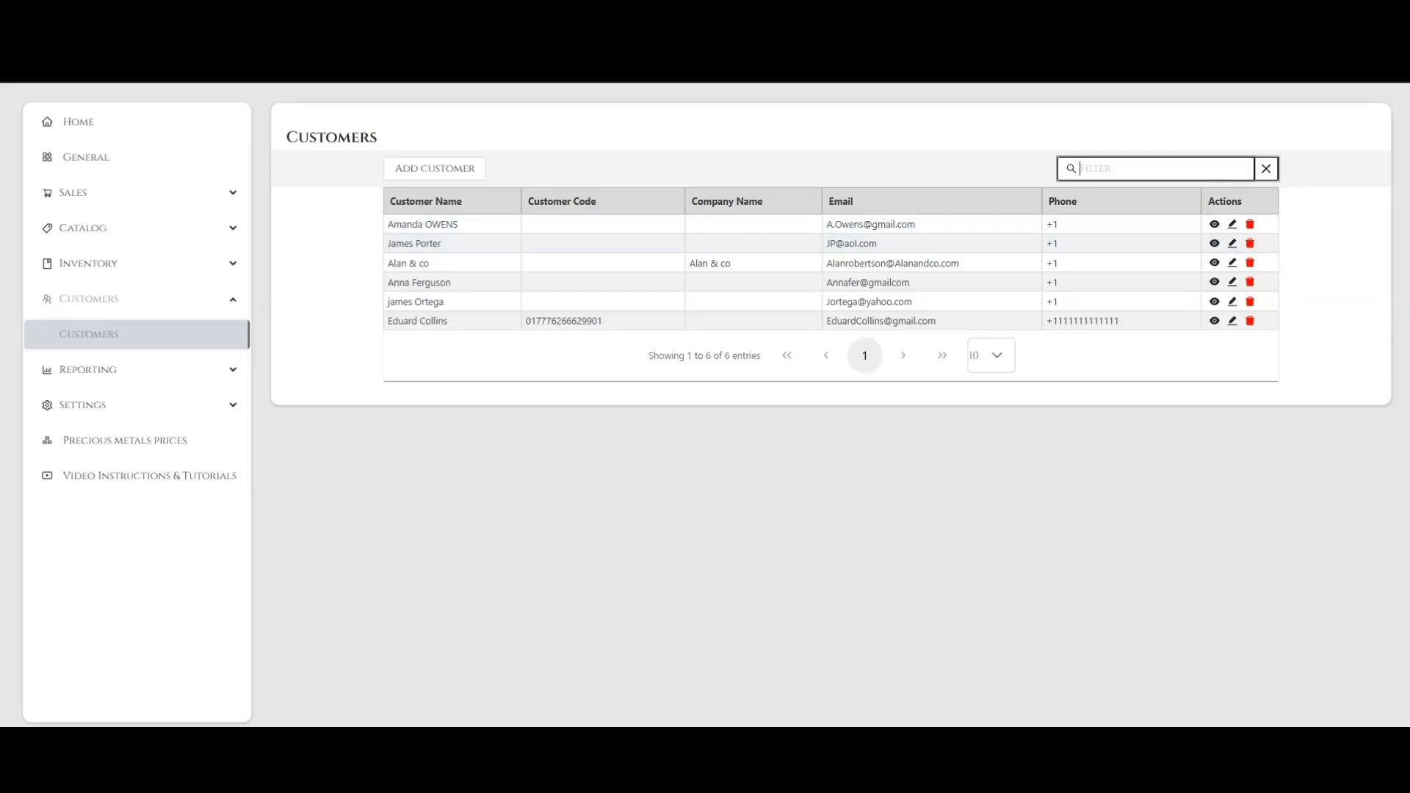